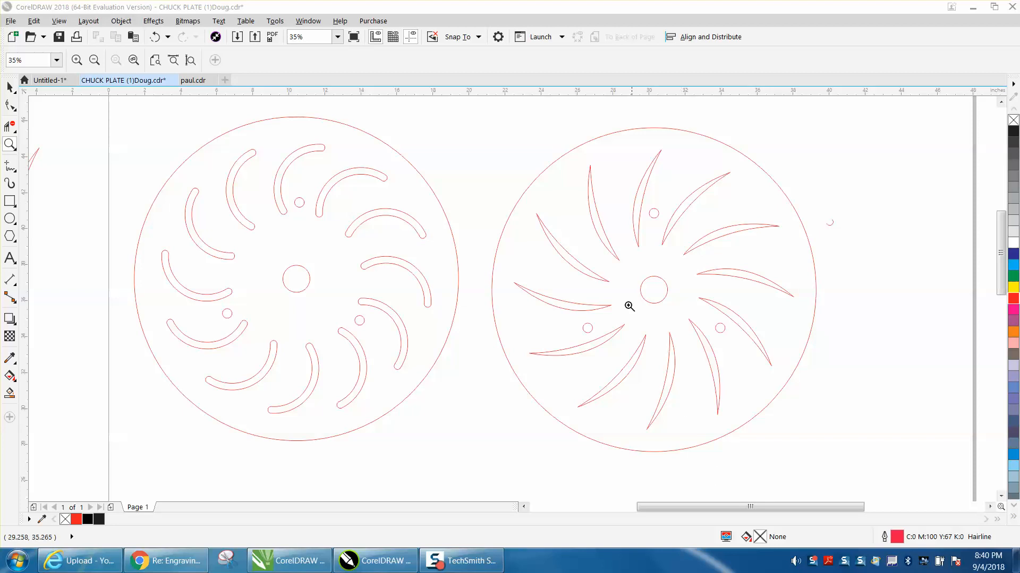
Examine the curved slot patterns of both chuck plate discs and the template shapes beside the page.
left_click(10, 87)
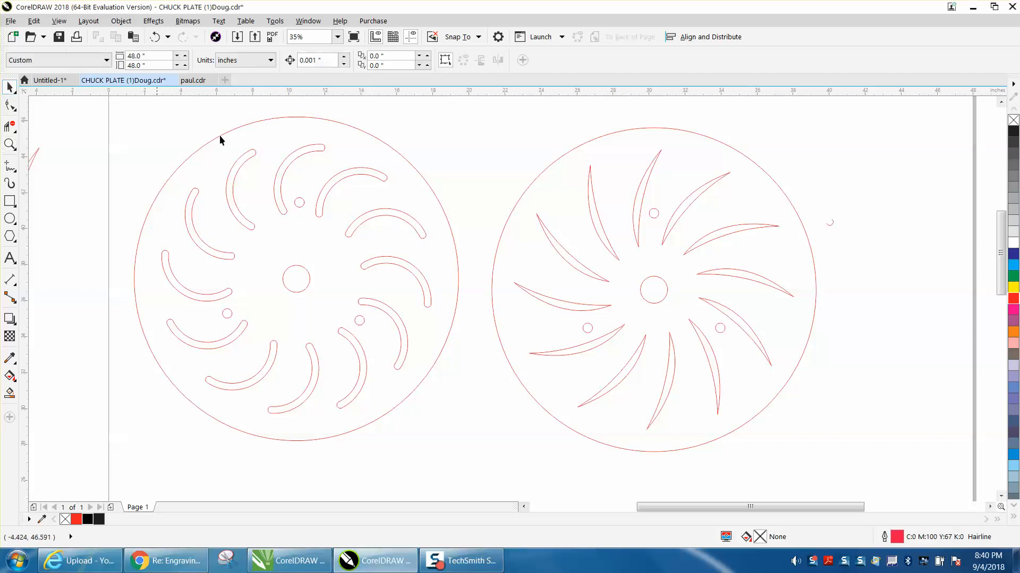
left_click(597, 211)
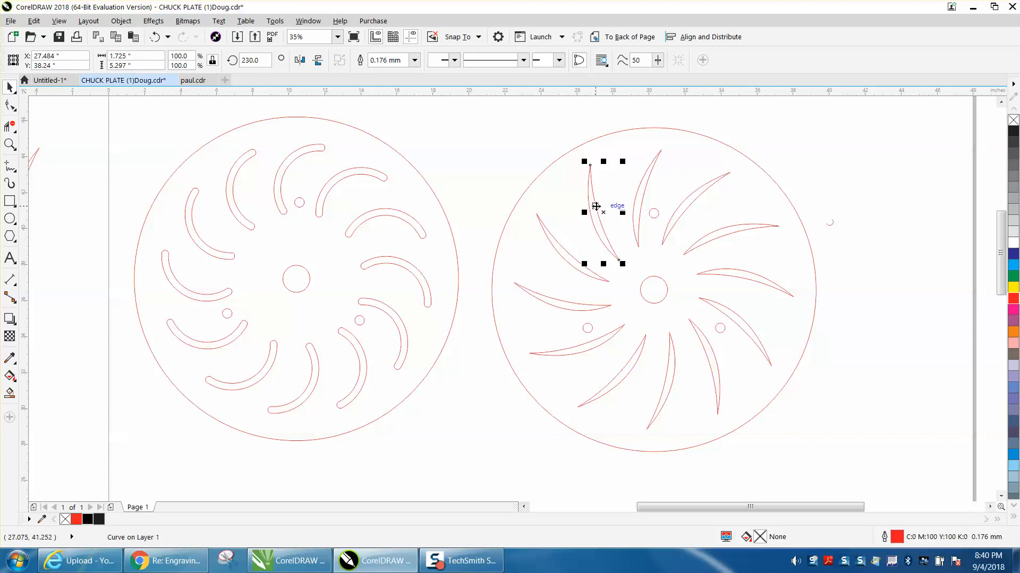
left_click(9, 151)
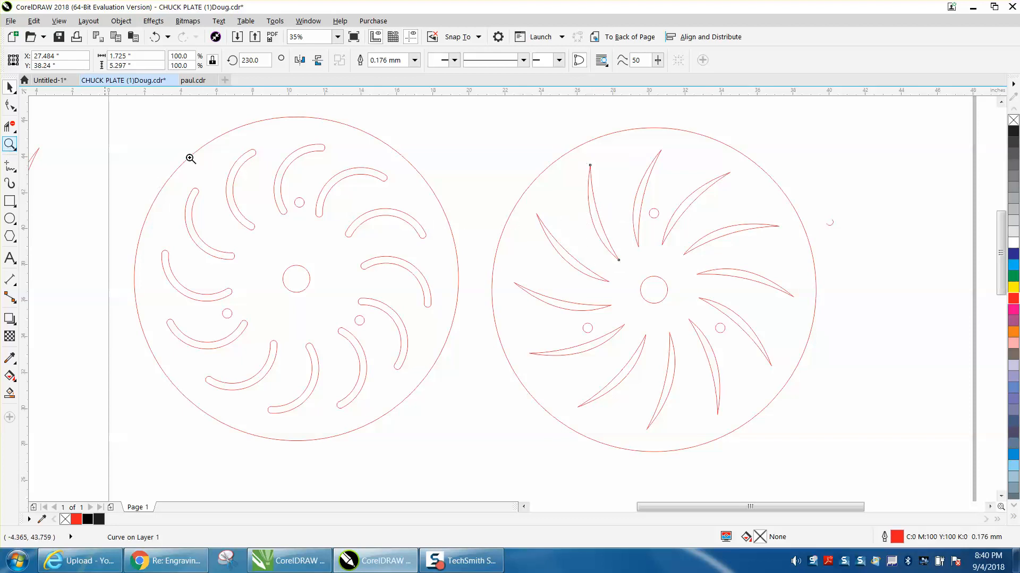
left_click_drag(550, 167, 713, 328)
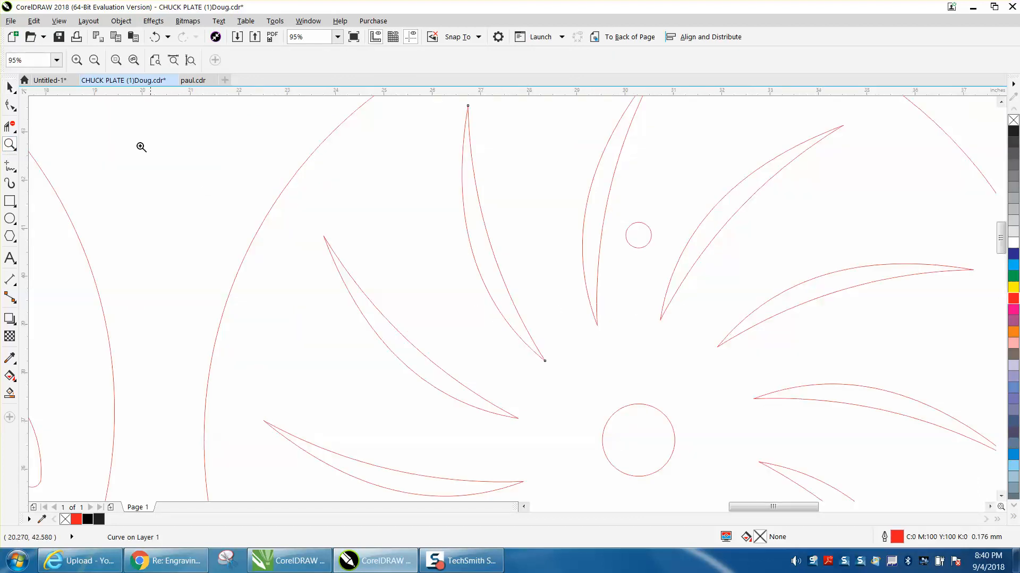
left_click(9, 85)
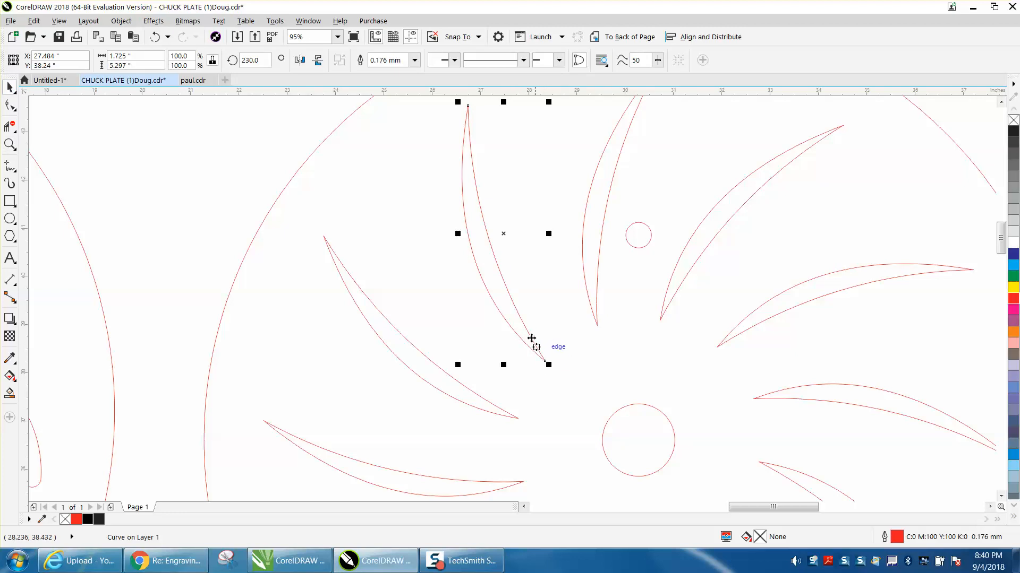
scroll(485, 230, "down", 2)
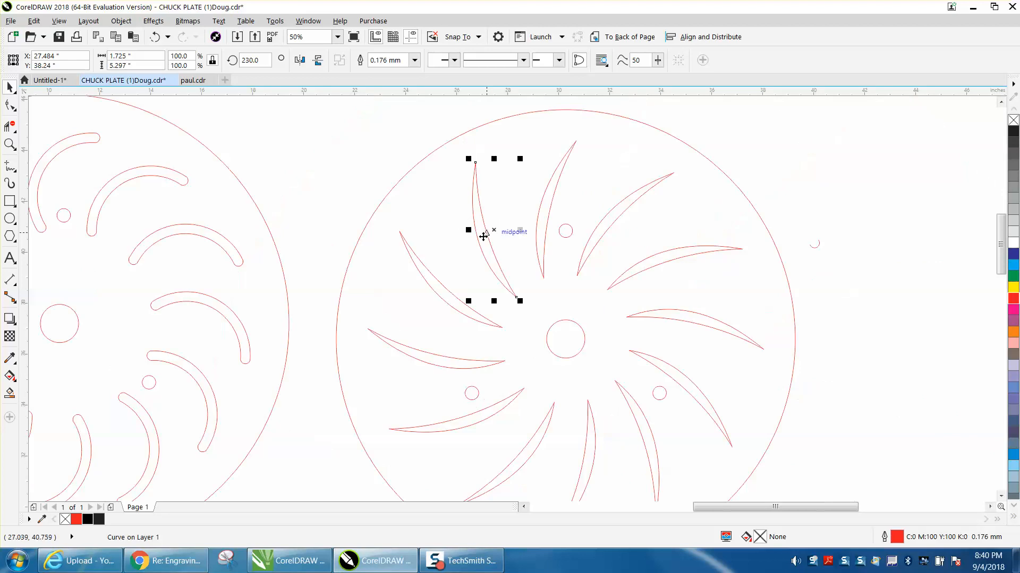
scroll(481, 239, "down", 1)
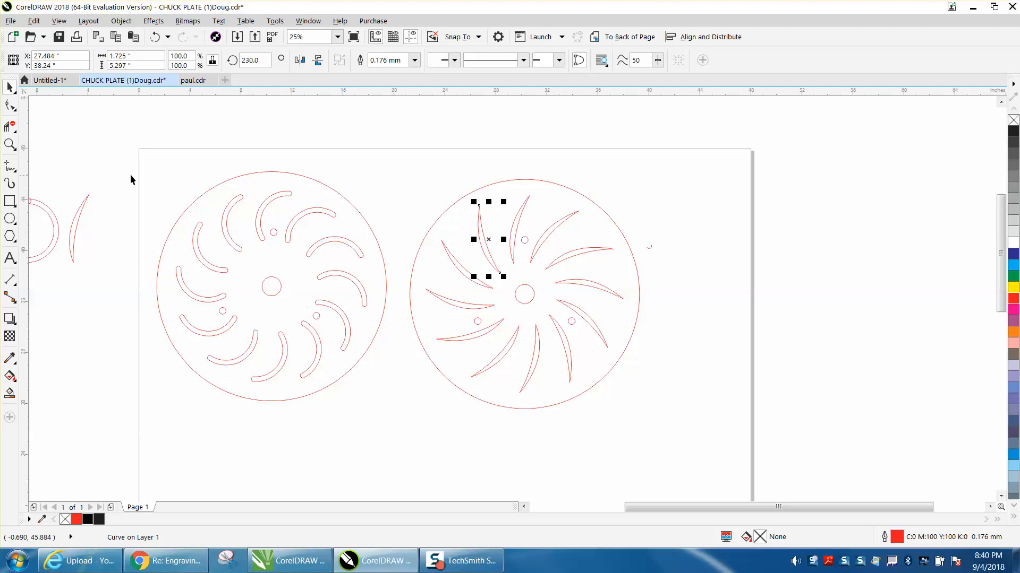
left_click(9, 144)
left_click_drag(141, 168, 515, 426)
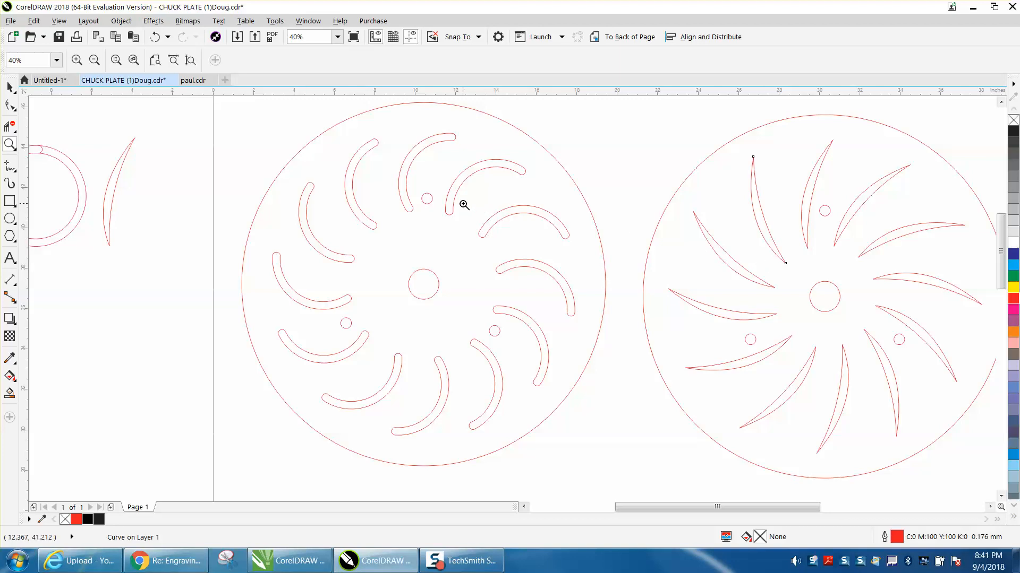
scroll(479, 213, "down", 2)
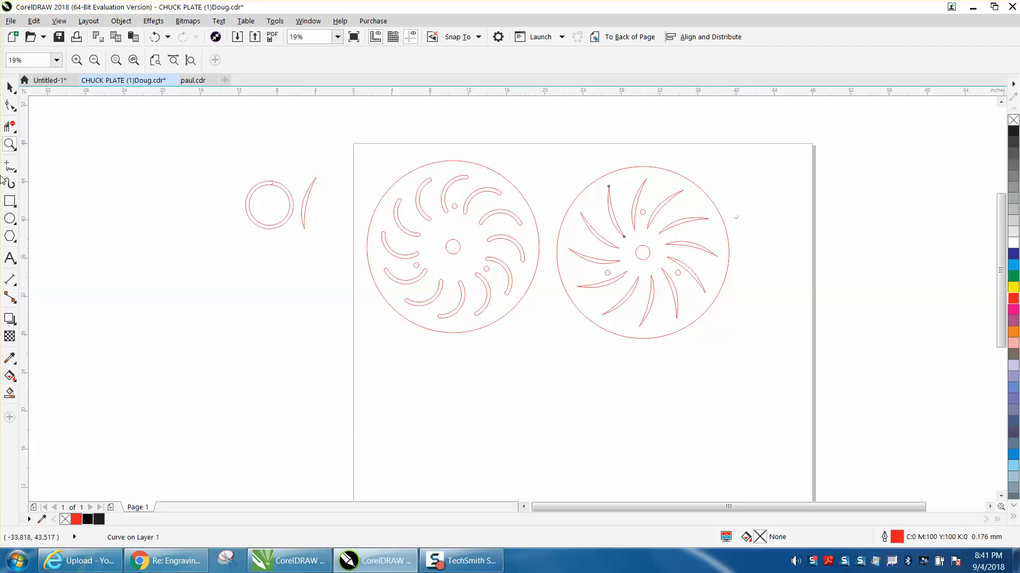
Delete the small leftover arc between the two concentric circles of the ring beside the page.
left_click_drag(193, 164, 459, 269)
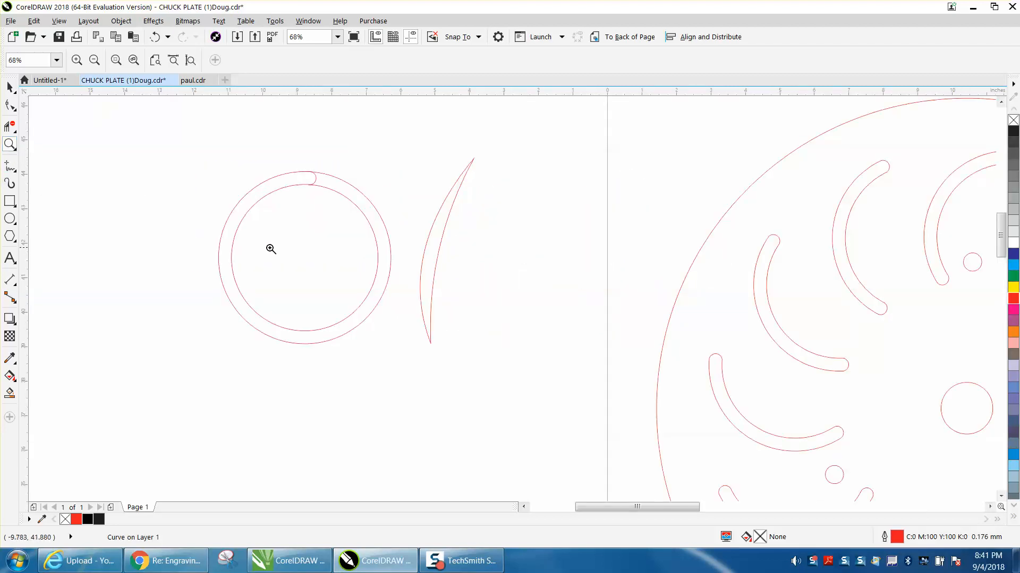
left_click(10, 87)
left_click(313, 183)
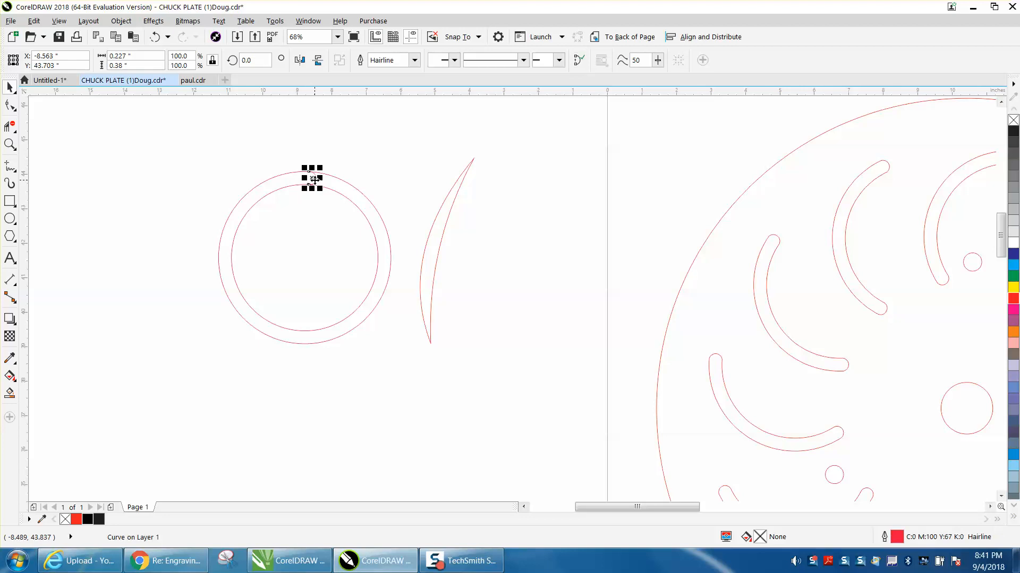
key("Delete")
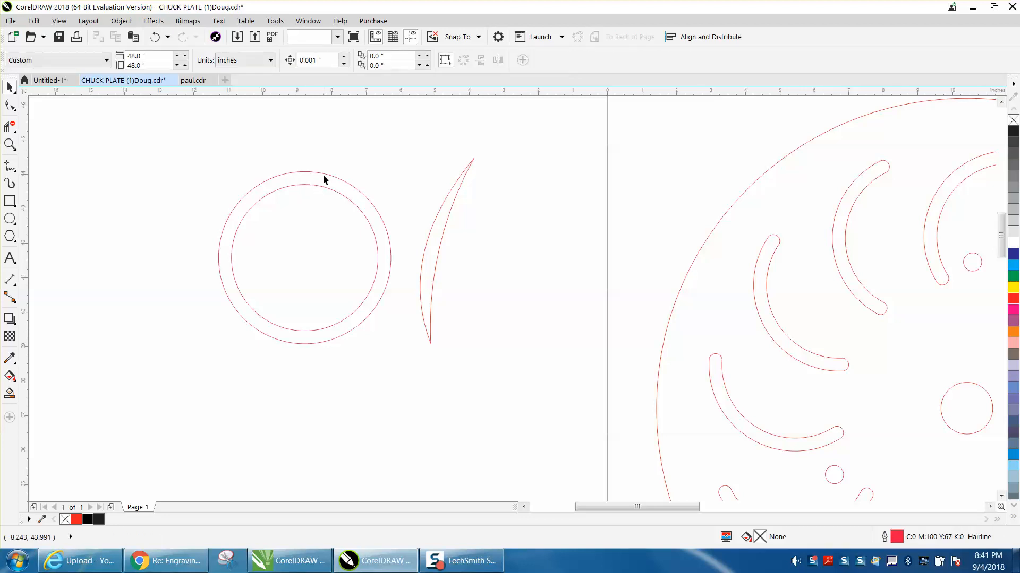
Draw a small circle outside the ring's upper edge and set its diameter to 0.38 inches.
left_click(322, 173)
left_click(459, 194)
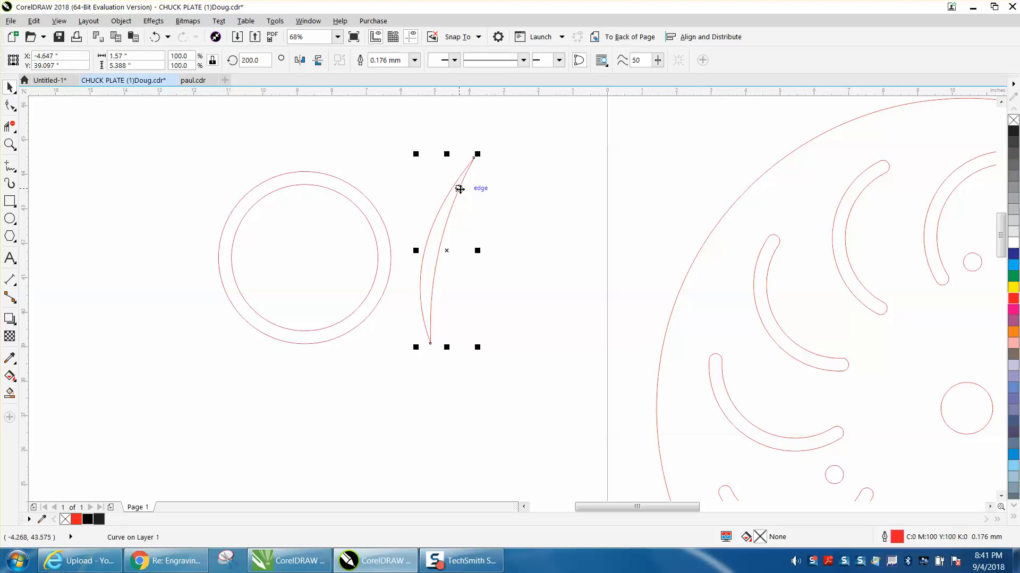
left_click(290, 175)
left_click(291, 171)
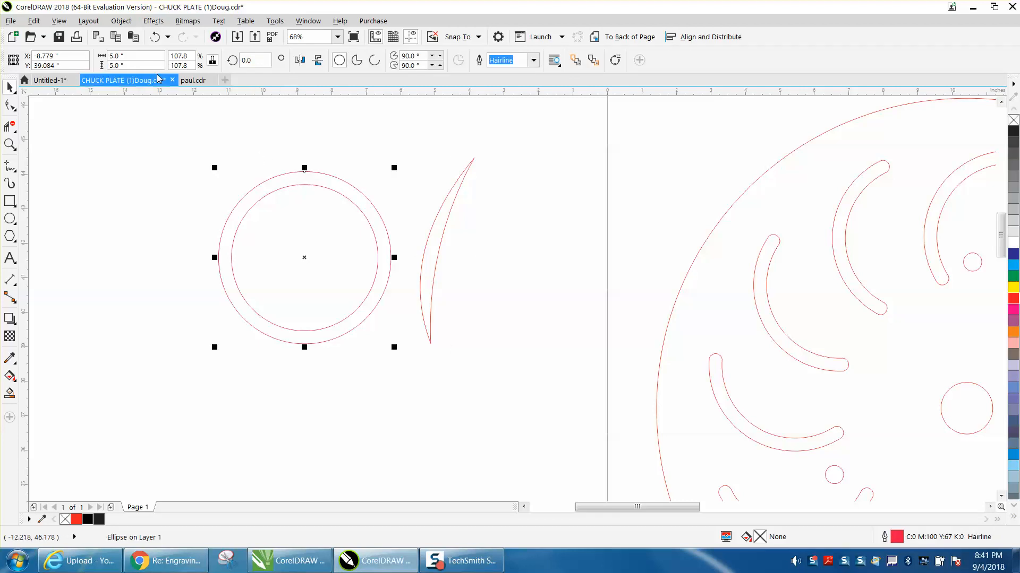
left_click(281, 189)
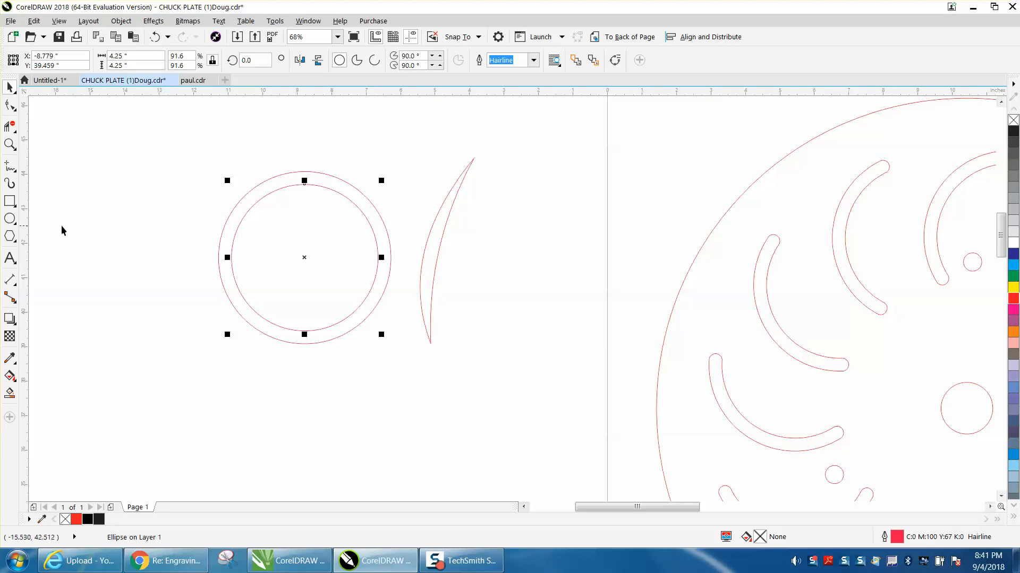
left_click(10, 218)
left_click_drag(203, 195, 193, 210)
left_click(128, 56)
type(".3")
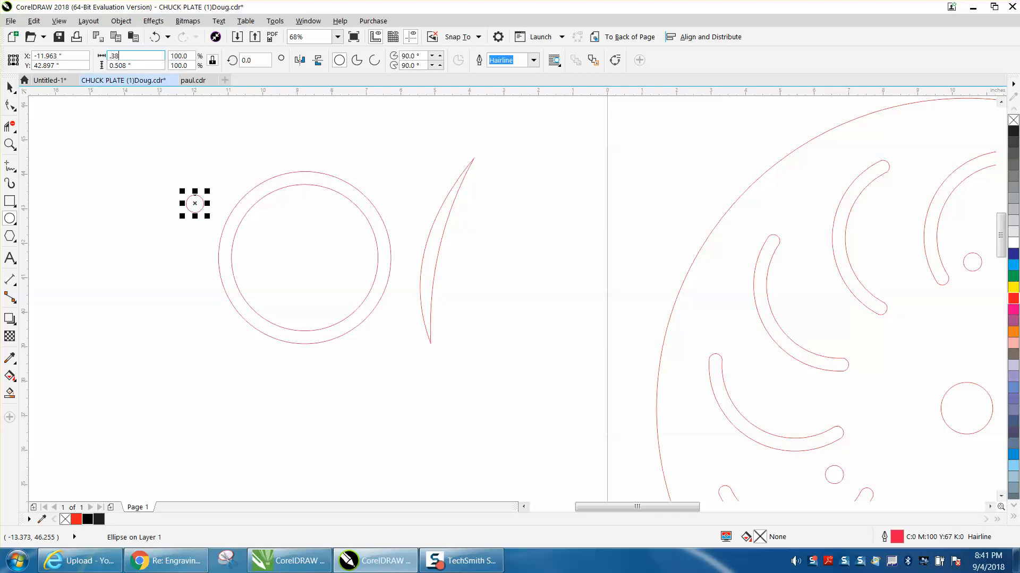
type("8")
key("Return")
Move the small circle into the gap at the ring's upper part and nudge it to fit between both outlines.
left_click_drag(195, 206, 283, 181)
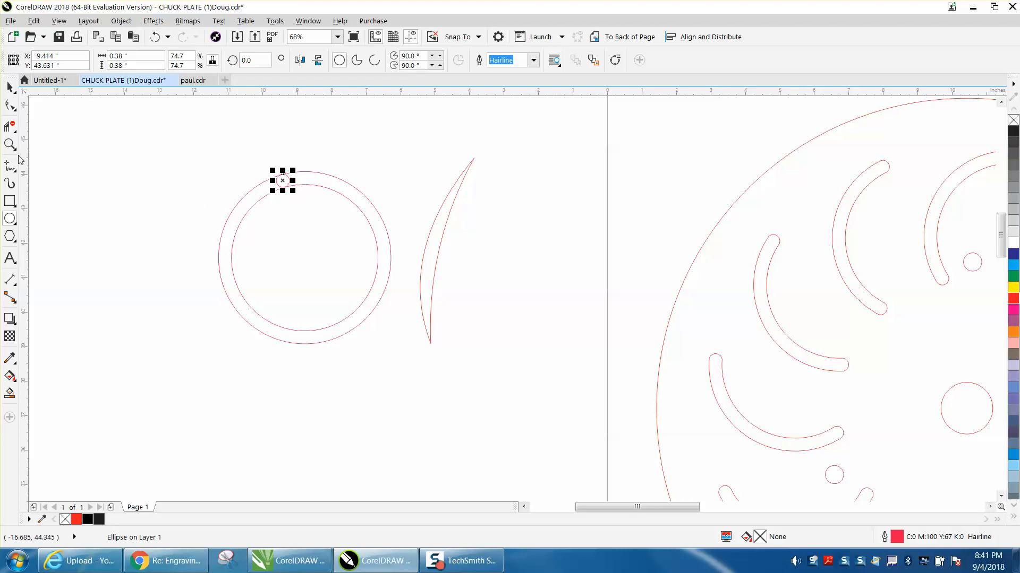
left_click(11, 145)
left_click(67, 152)
left_click_drag(258, 169, 330, 207)
left_click(10, 87)
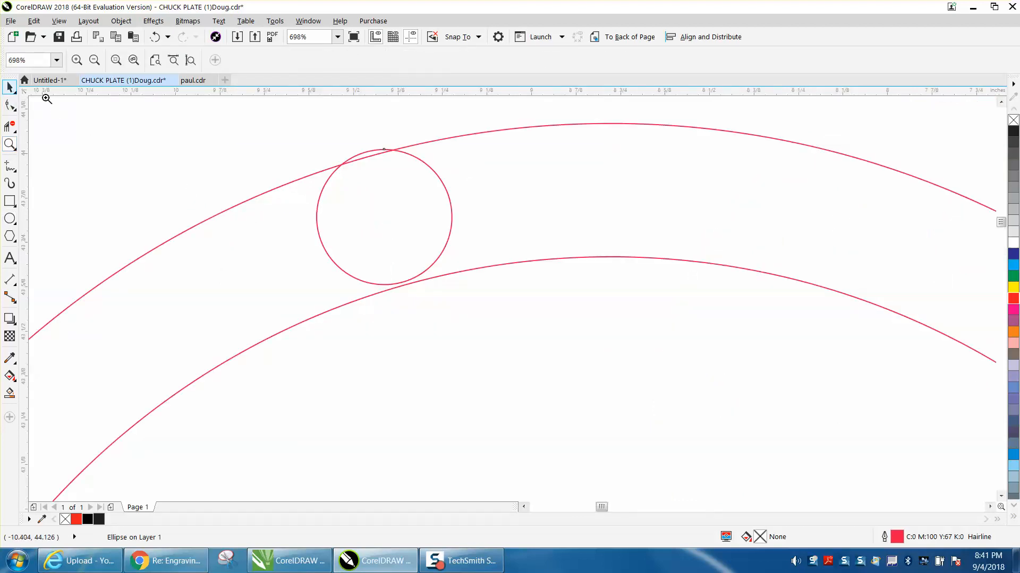
left_click(360, 153)
left_click(10, 87)
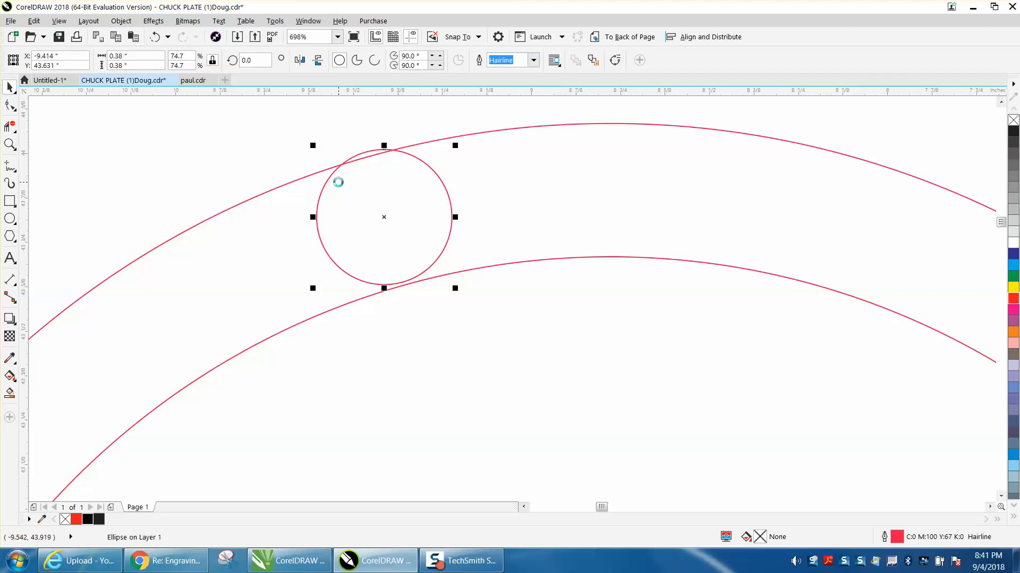
left_click_drag(339, 183, 338, 183)
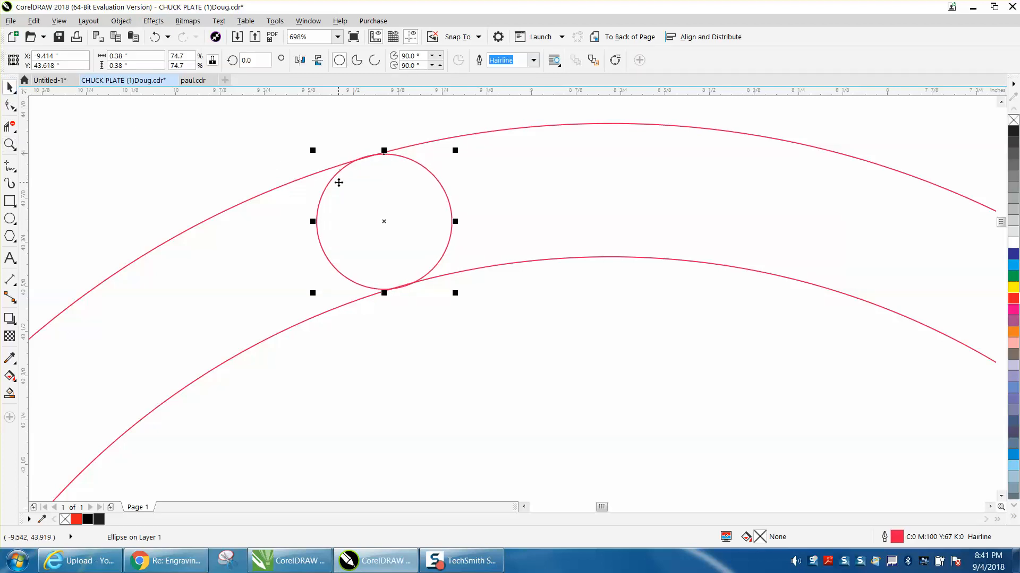
key("Up")
key("Up")
key("Up")
scroll(377, 196, "down", 4)
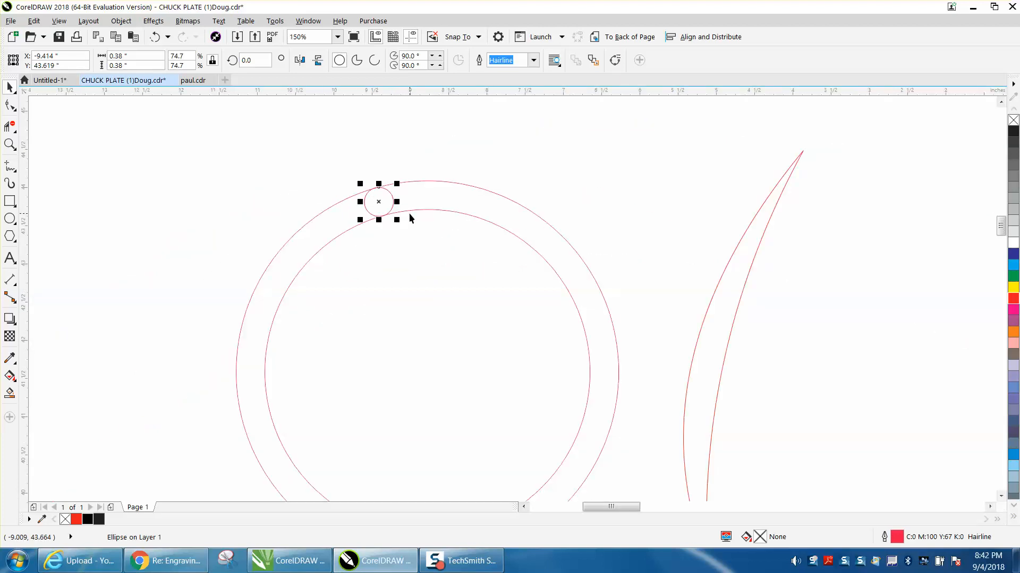
Set the small circle's rotation center at the ring's center and rotate a copy about 88° counterclockwise along the ring.
left_click(377, 202)
mouse_move(389, 229)
left_mouse_down()
mouse_move(410, 346)
mouse_move(434, 369)
mouse_move(438, 392)
mouse_move(427, 371)
left_mouse_up()
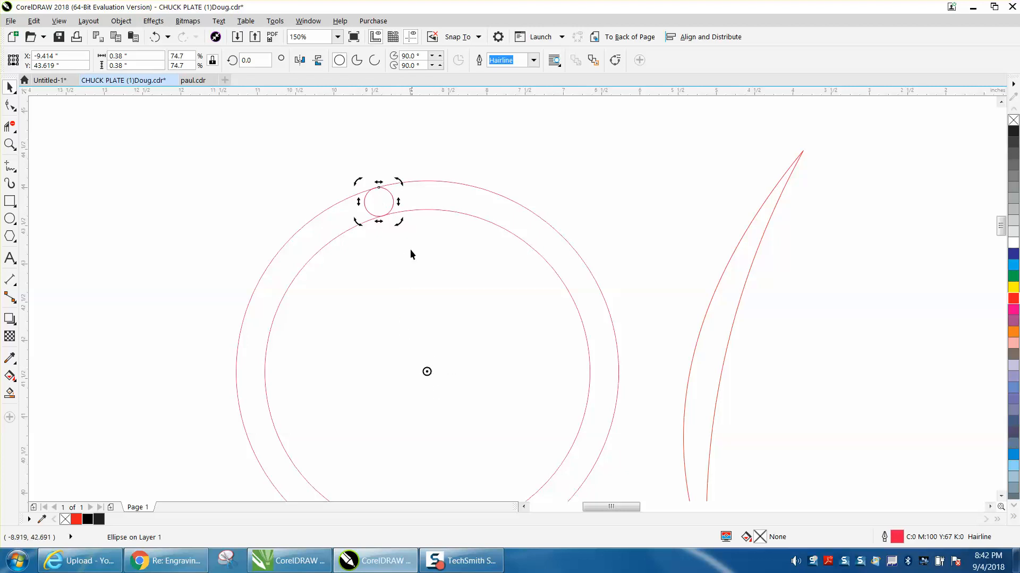
left_click_drag(398, 181, 207, 405)
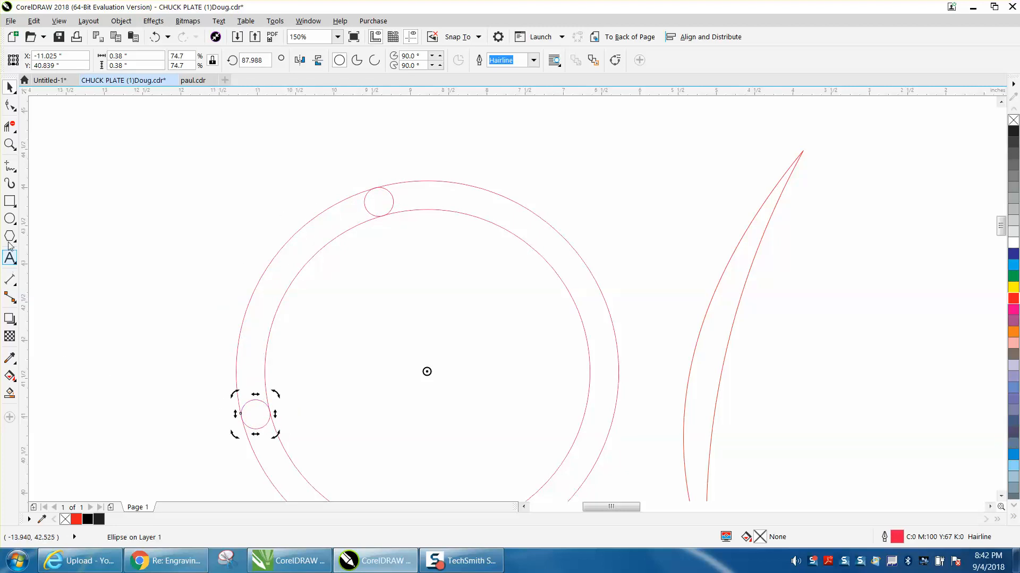
Remove the facing half of each small circle with Virtual Segment Delete, leaving only the rounded slot ends.
left_click(10, 127)
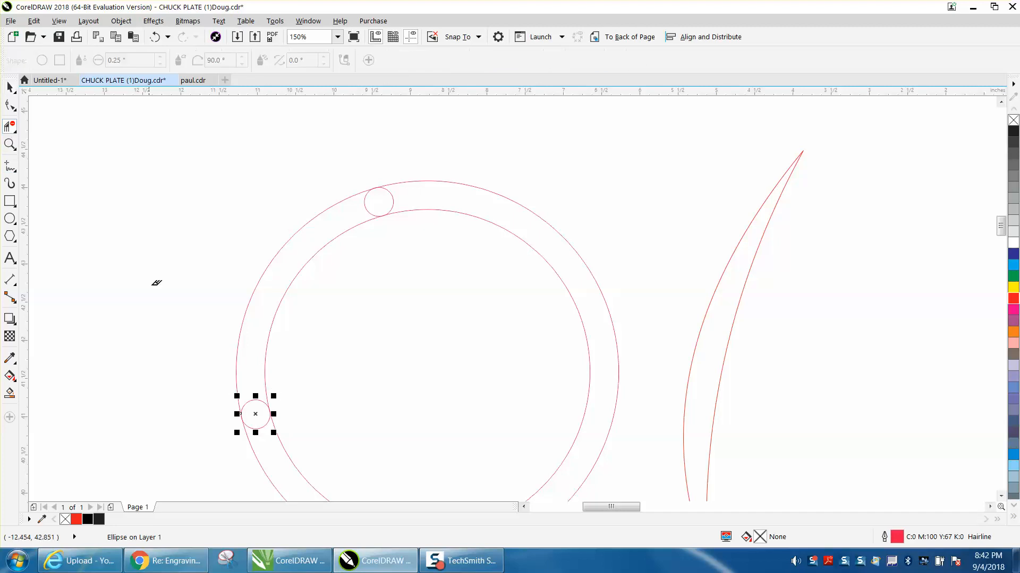
left_click(256, 401)
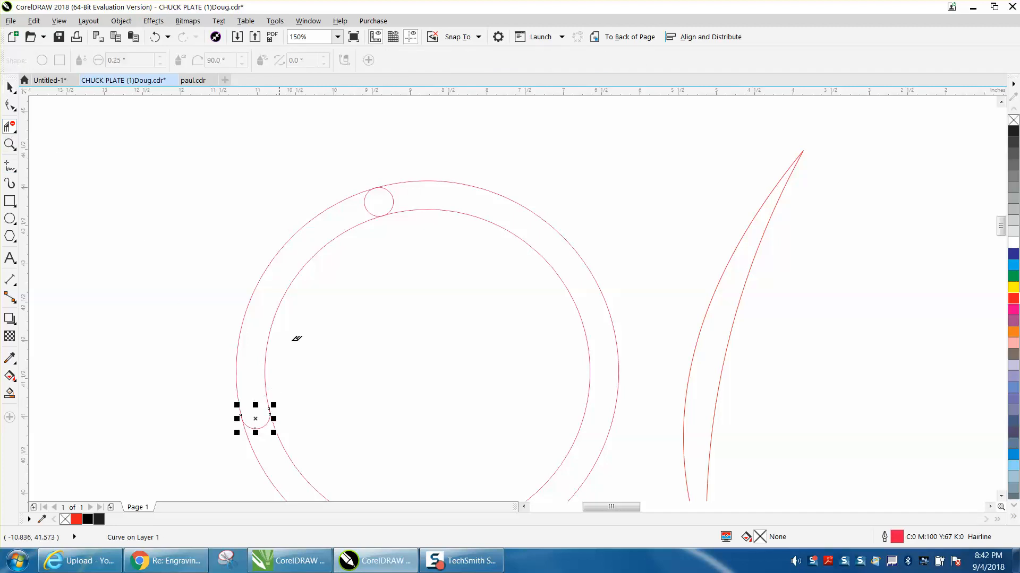
left_click(369, 202)
Smart-fill the curved section of the ring between the two rounded end arcs.
left_click(9, 393)
left_click(265, 309)
left_click(9, 86)
scroll(148, 181, "down", 2)
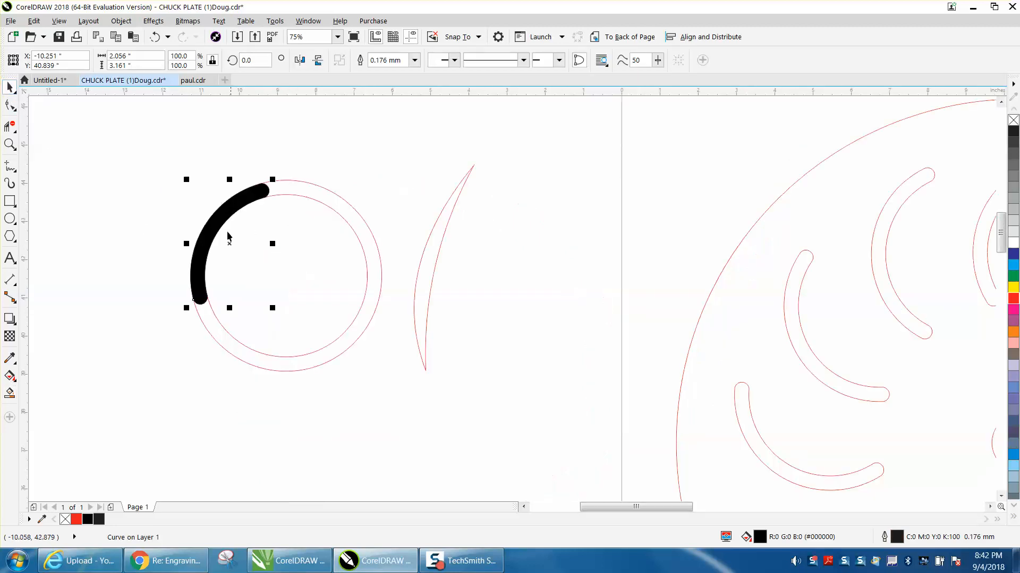
Move the filled slot to the right of the crescent and give it no fill and a red outline.
left_click_drag(230, 244, 512, 253)
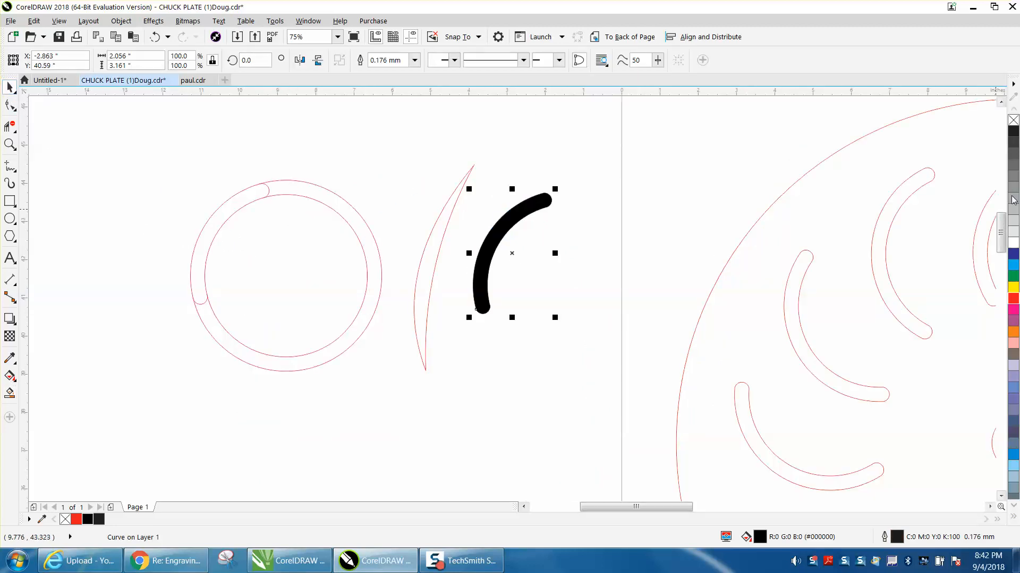
left_click(1014, 122)
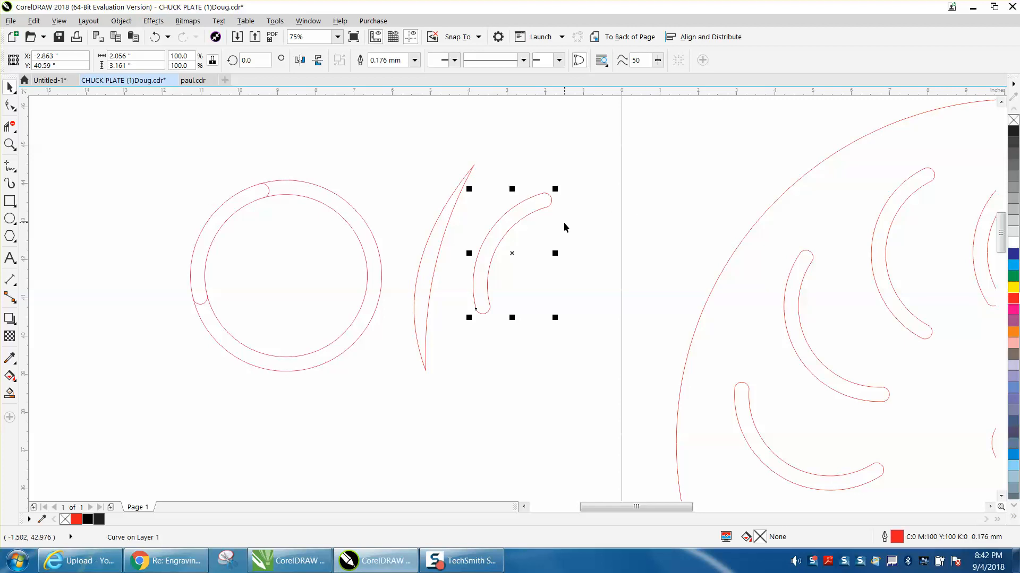
Delete the node where the slot's inner edge meets its rounded lower end.
left_click(14, 147)
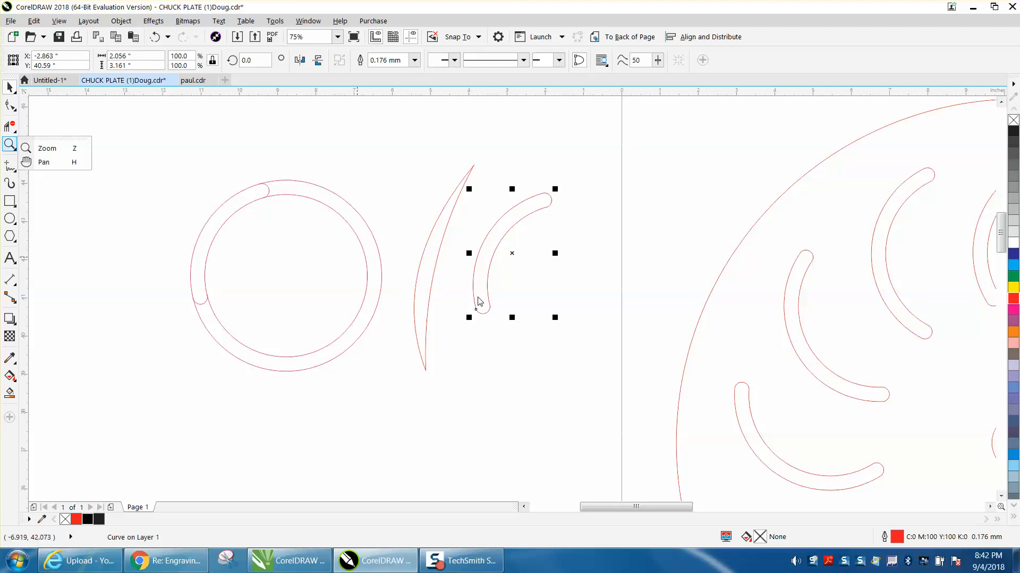
left_click(72, 149)
left_click_drag(470, 297, 514, 322)
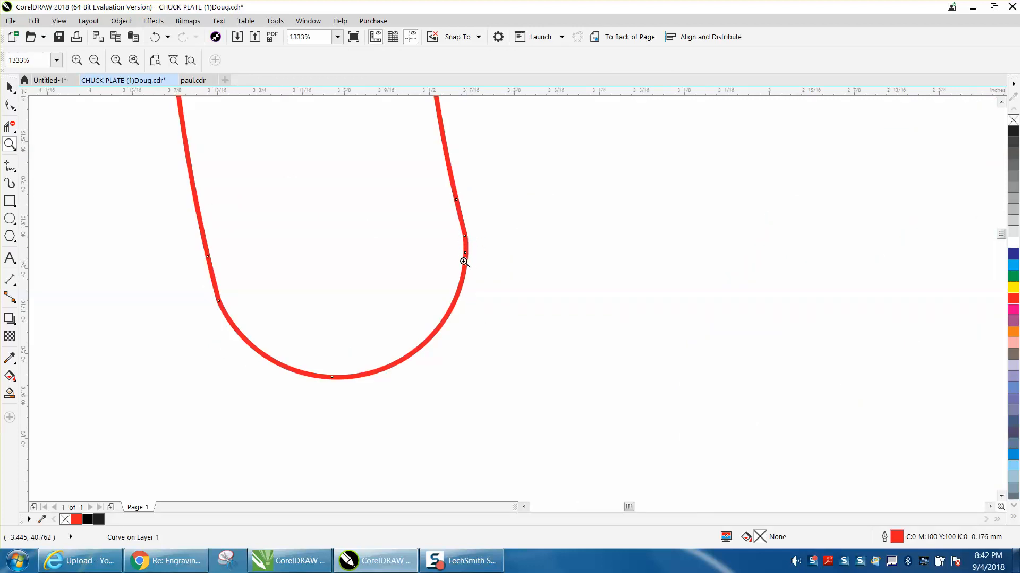
left_click(10, 104)
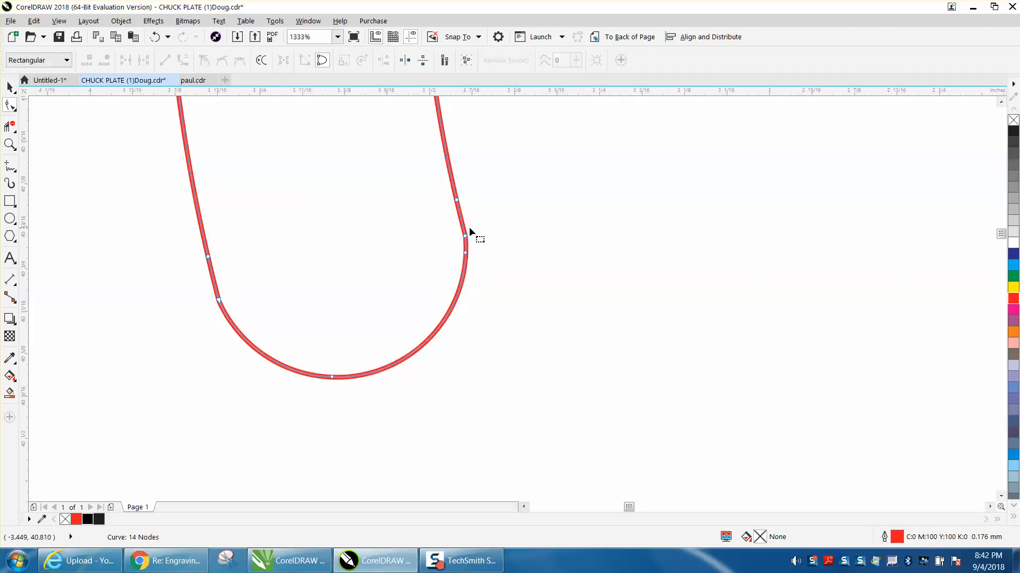
key("Delete")
Try deleting the next node on the slot's rounded lower end, and undo that deletion.
scroll(504, 303, "down", 2)
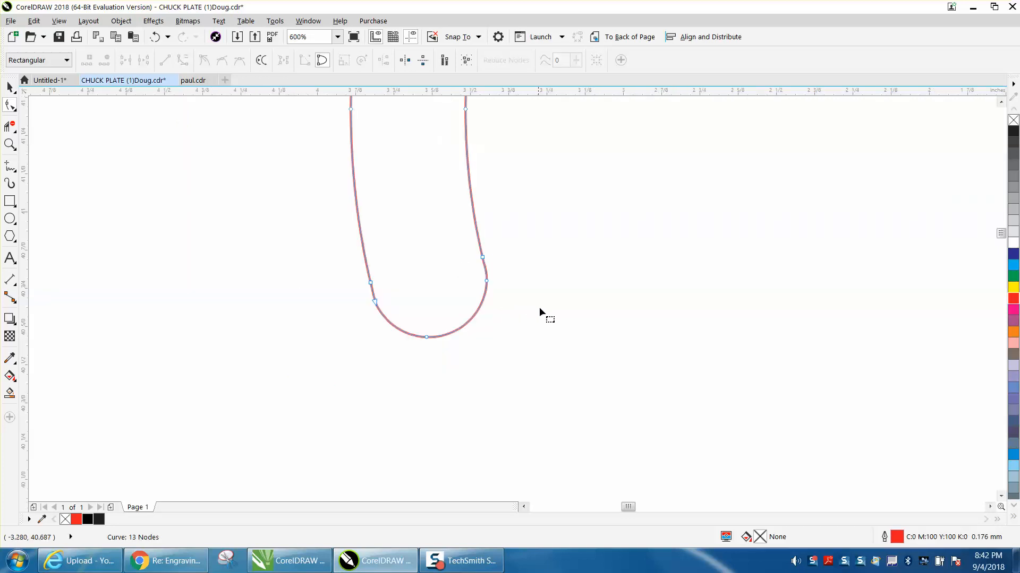
left_click_drag(471, 289, 473, 288)
key("Delete")
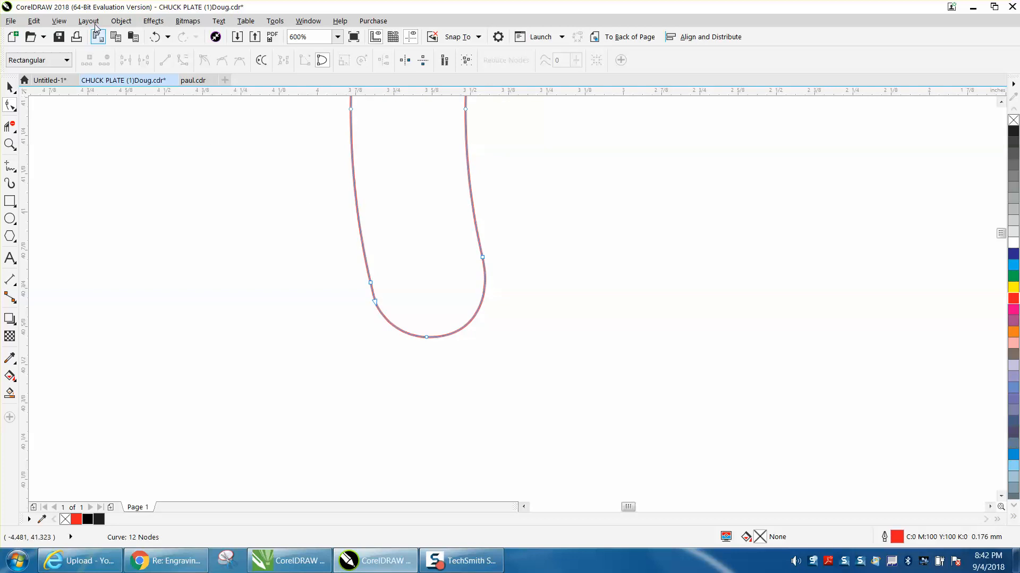
key("ctrl+z")
Delete the two nodes where the slot's rounded upper end meets its outer and inner edges.
scroll(518, 285, "down", 5)
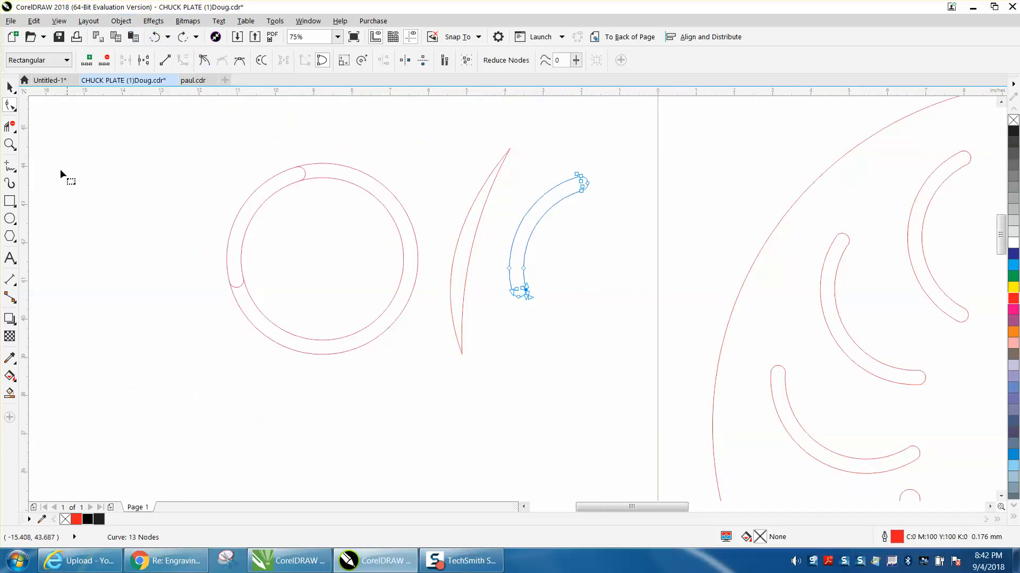
left_click(9, 144)
left_click_drag(562, 167, 635, 221)
left_click_drag(323, 159, 488, 296)
left_click(10, 104)
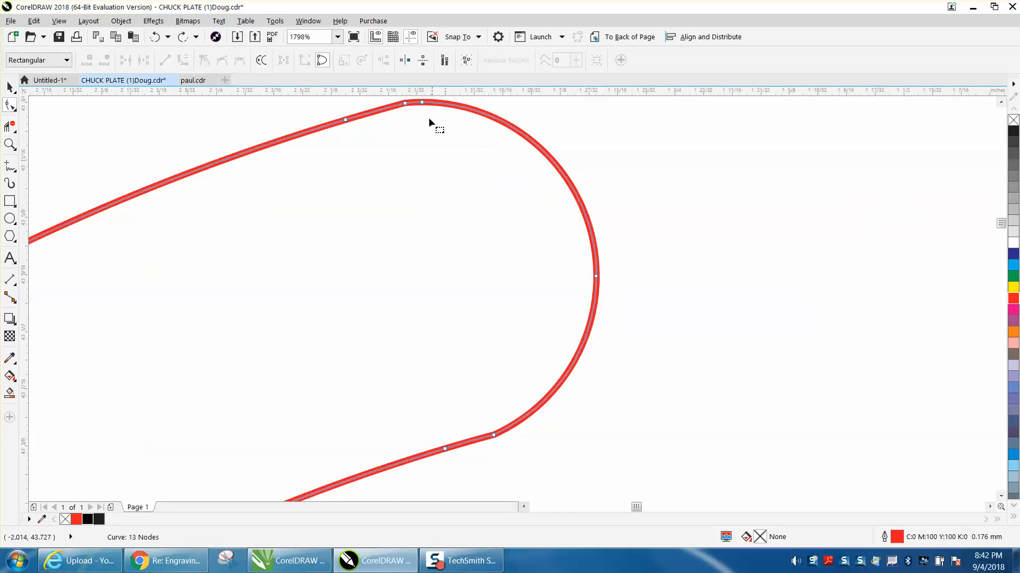
left_click(405, 104)
key("Delete")
left_click(494, 435)
key("Delete")
Try deleting the next node along the outer side of the slot's rounded upper end, and undo that deletion.
scroll(578, 372, "down", 2)
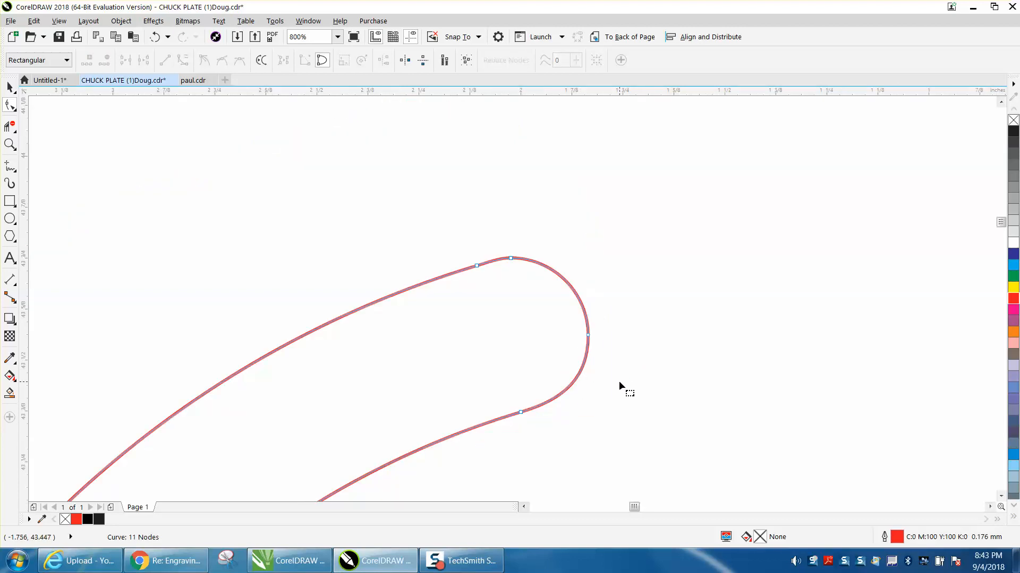
left_click(511, 259)
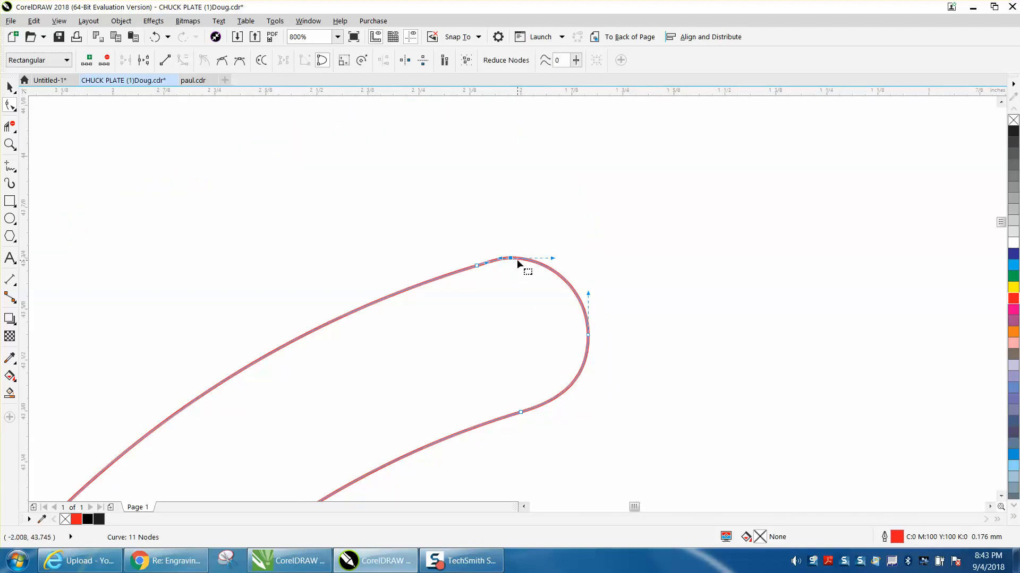
key("Delete")
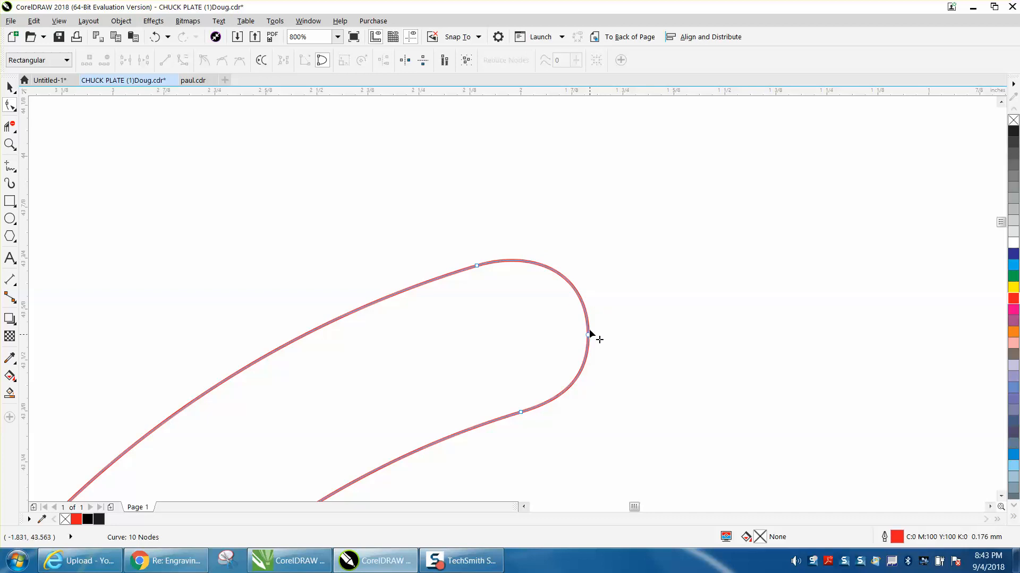
left_click(155, 36)
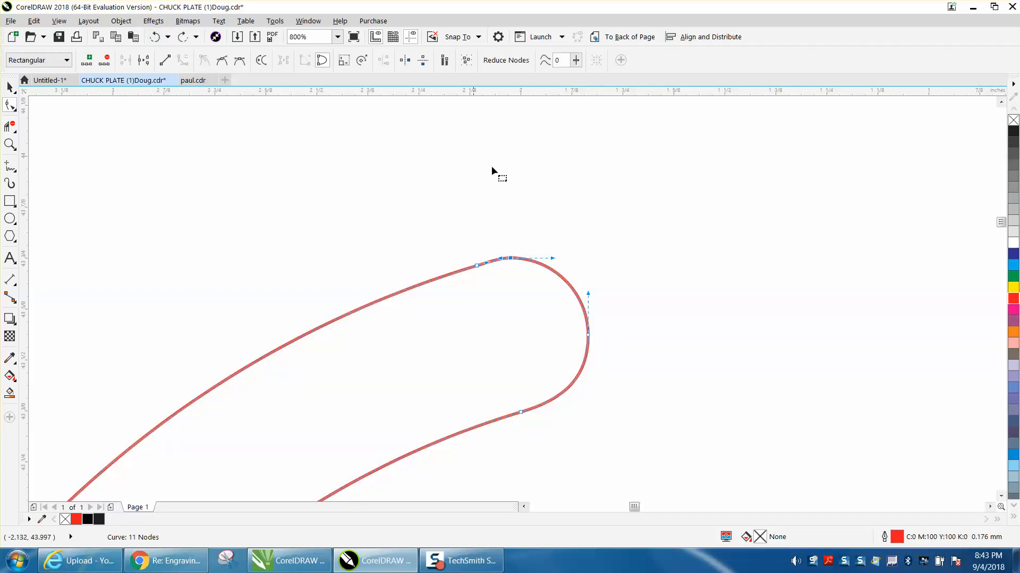
Delete all the pointed crescent slots from the right-hand disc, keeping its centre hole and three small holes.
scroll(615, 189, "down", 2)
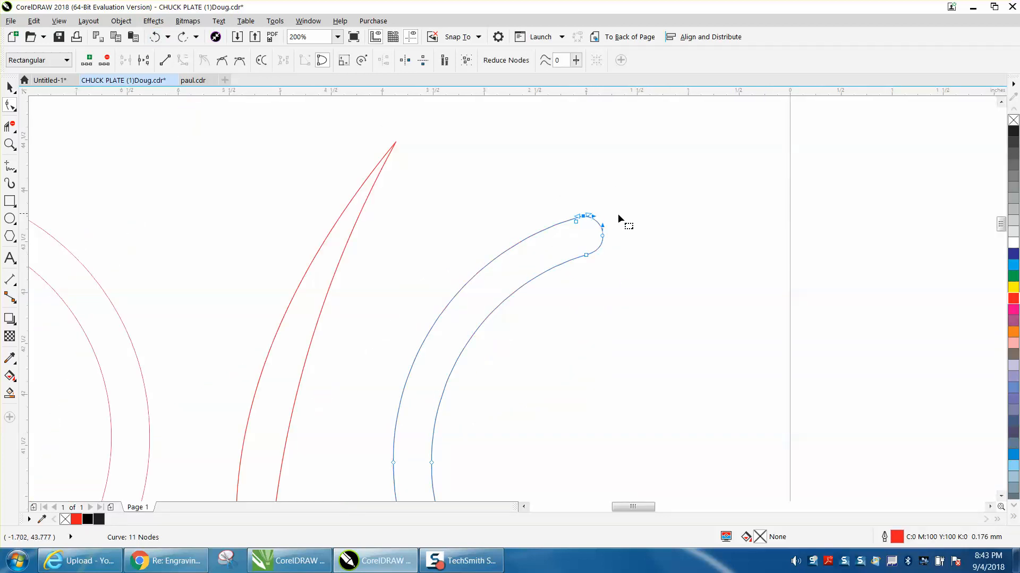
scroll(617, 213, "down", 2)
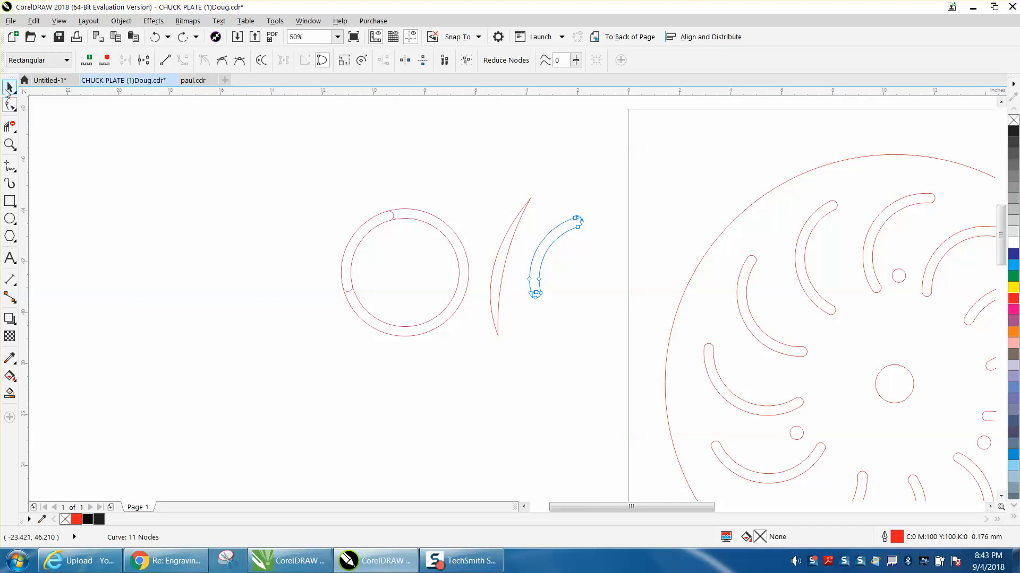
left_click(6, 91)
scroll(552, 259, "down", 1)
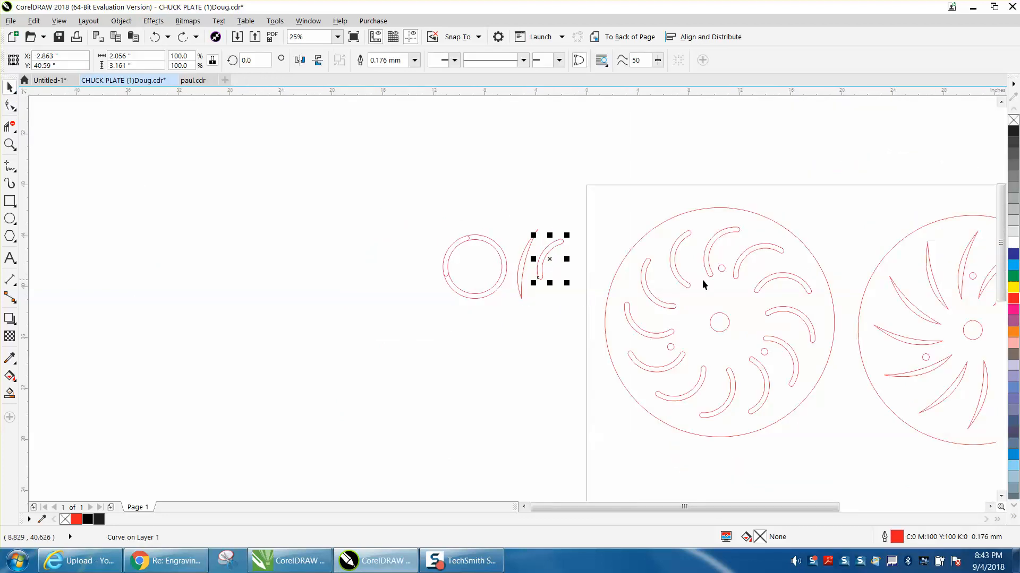
left_click_drag(798, 502, 818, 503)
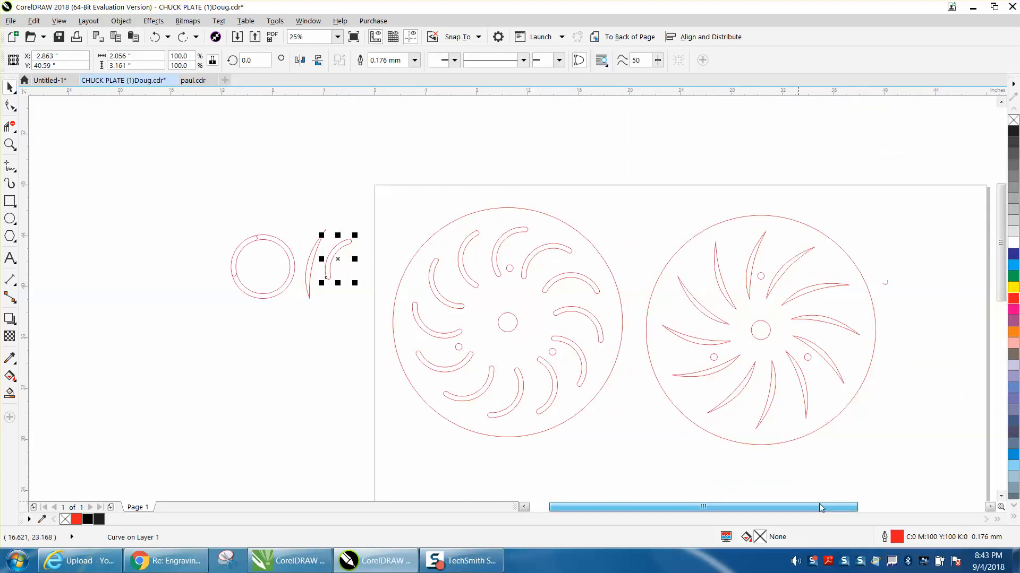
left_click(730, 304)
left_click(751, 292)
left_click(759, 291)
key("Delete")
left_click(773, 283)
key("Delete")
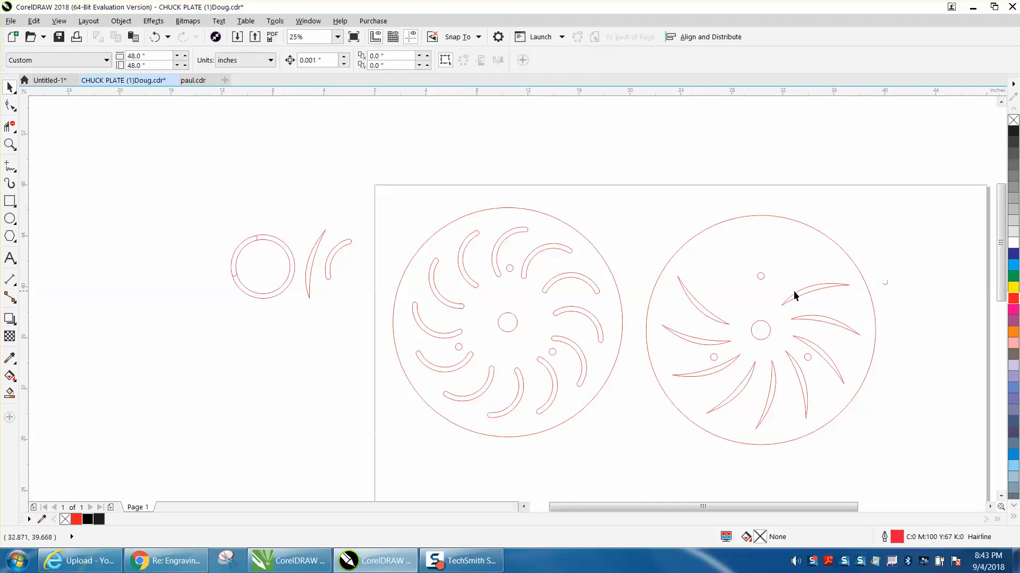
left_click(799, 292)
left_click(803, 294)
key("Delete")
left_click(820, 325)
key("Delete")
left_click(821, 349)
key("Delete")
left_click(808, 382)
key("Delete")
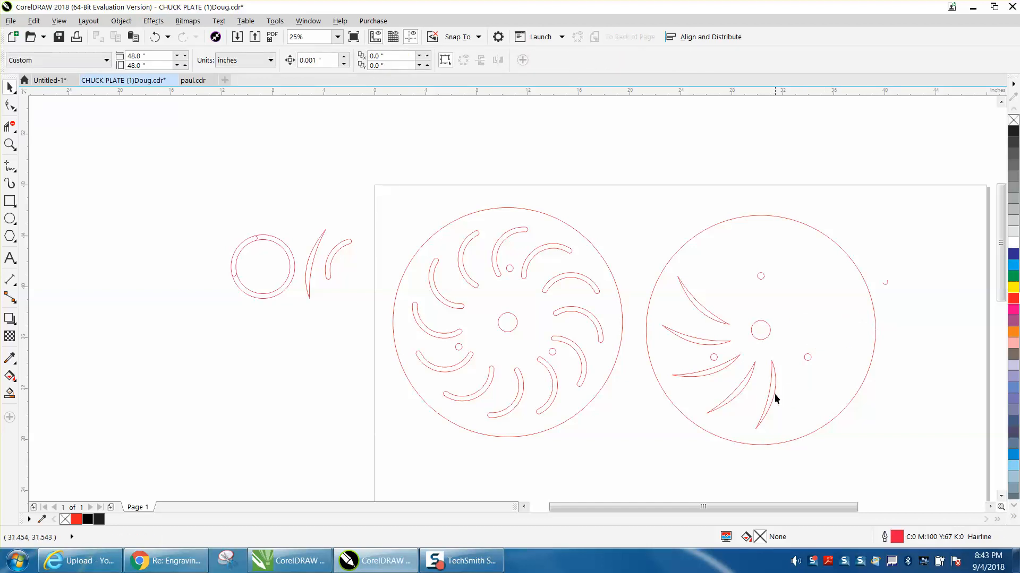
left_click(774, 396)
key("Delete")
left_click(742, 400)
key("Delete")
left_click(714, 367)
key("Delete")
left_click(706, 344)
key("Delete")
left_click(714, 321)
key("Delete")
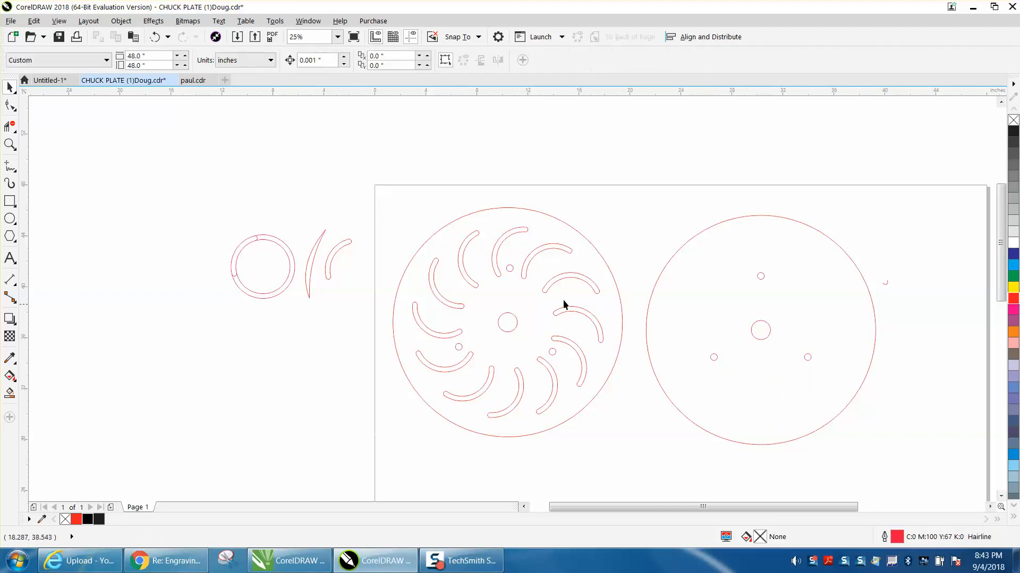
Move the cleaned-up rounded slot into the upper part of the right-hand disc, beside its upper small hole.
left_click_drag(336, 256, 756, 262)
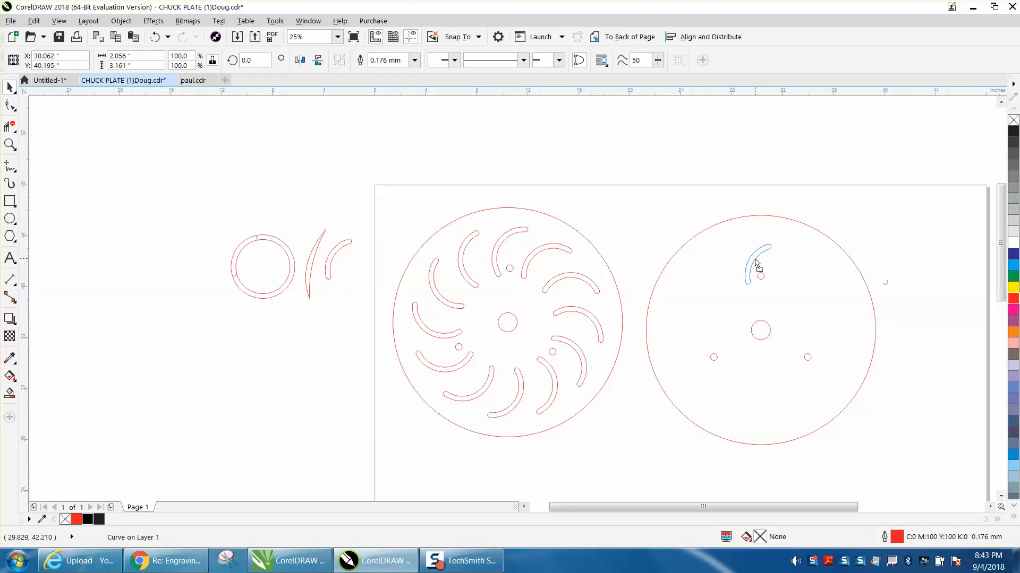
left_click_drag(757, 263, 756, 263)
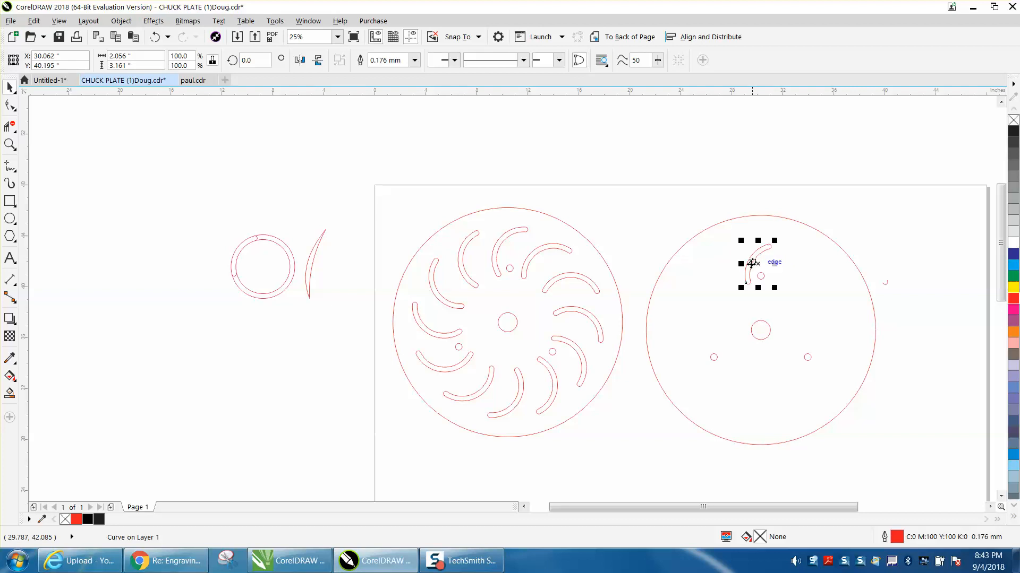
Delete the stray small arc outside the right-hand disc.
left_click(10, 144)
left_click_drag(627, 203, 953, 453)
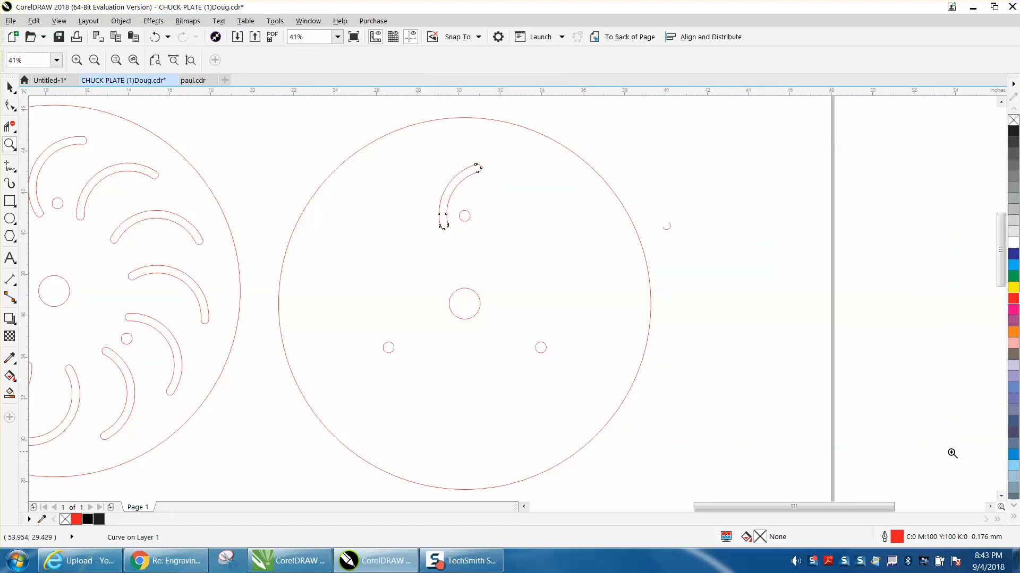
left_click(18, 93)
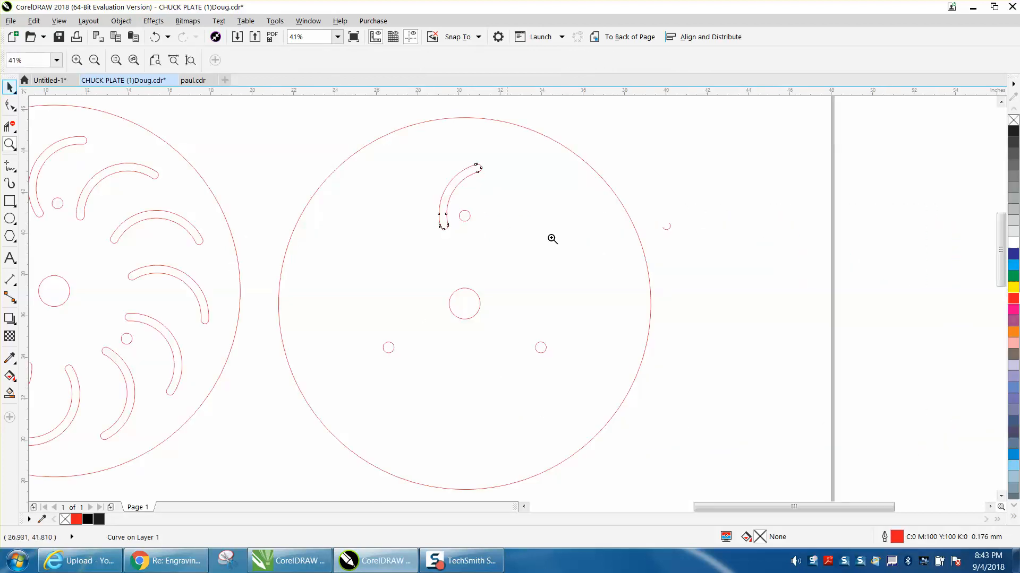
left_click(667, 230)
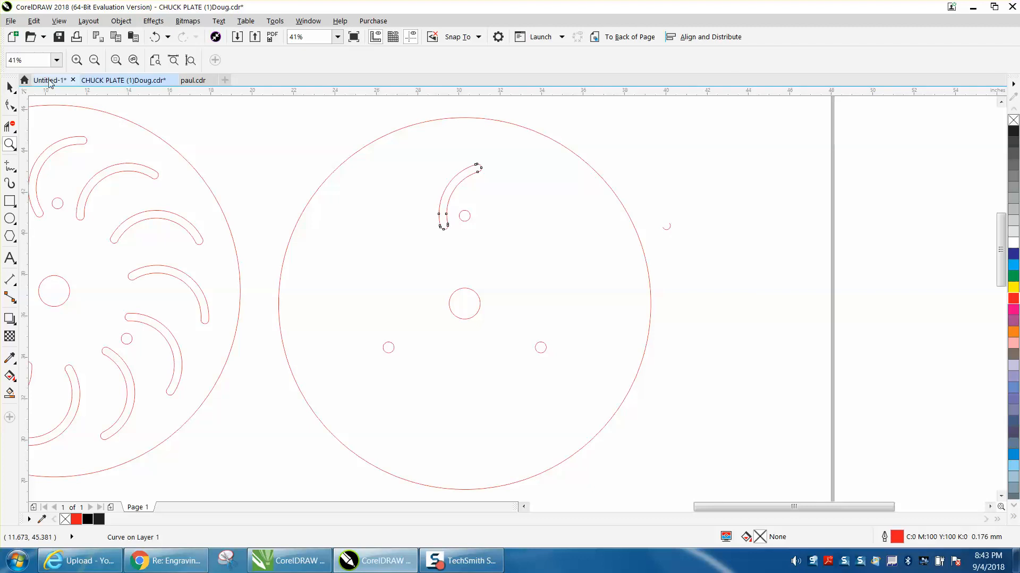
left_click(10, 86)
left_click_drag(660, 218, 692, 240)
key("Delete")
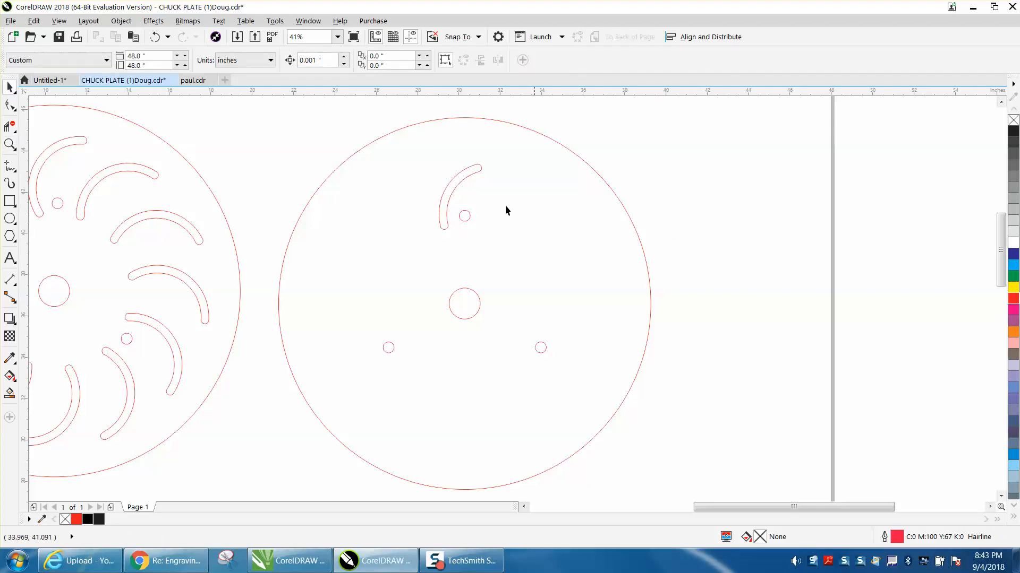
Place the slot's centre of rotation at the centre of the disc's middle hole.
left_click(448, 189)
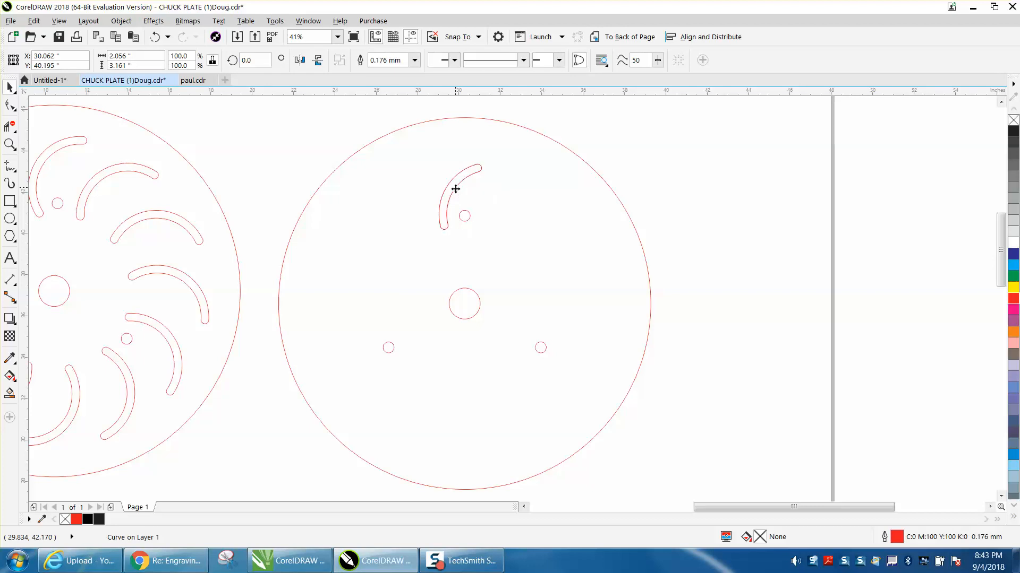
left_click(461, 197)
left_click_drag(461, 197, 464, 304)
Make repeated rotated copies of the slot around the disc at 30° intervals.
left_click(255, 60)
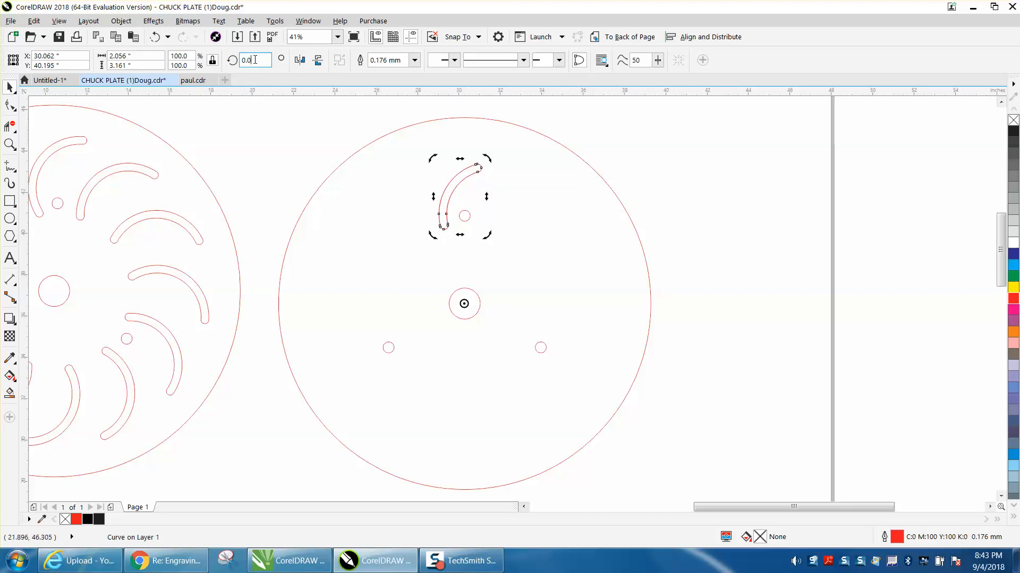
type("30")
key("Return")
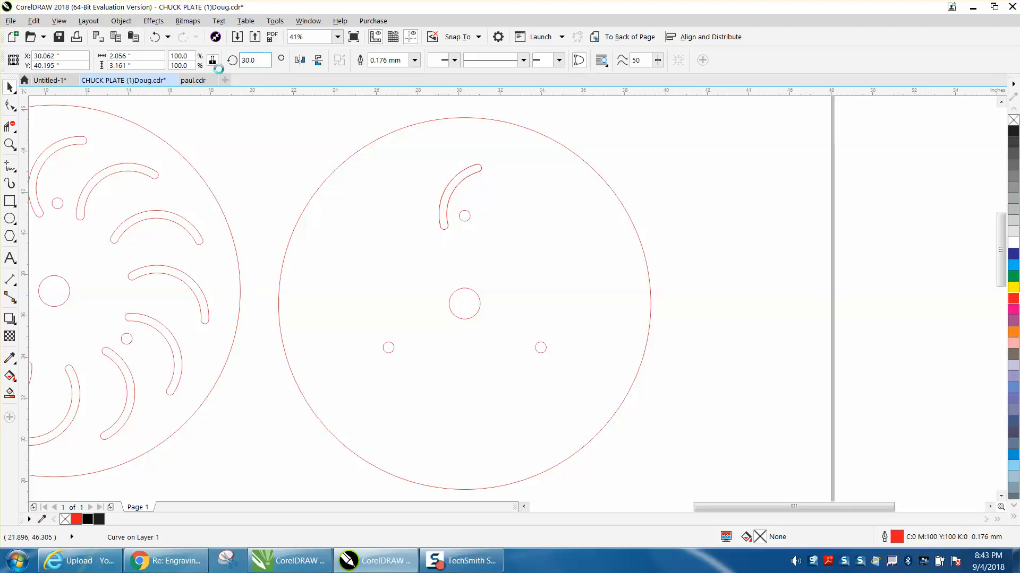
key("Return")
key("Return")
key("Return")
key("Return")
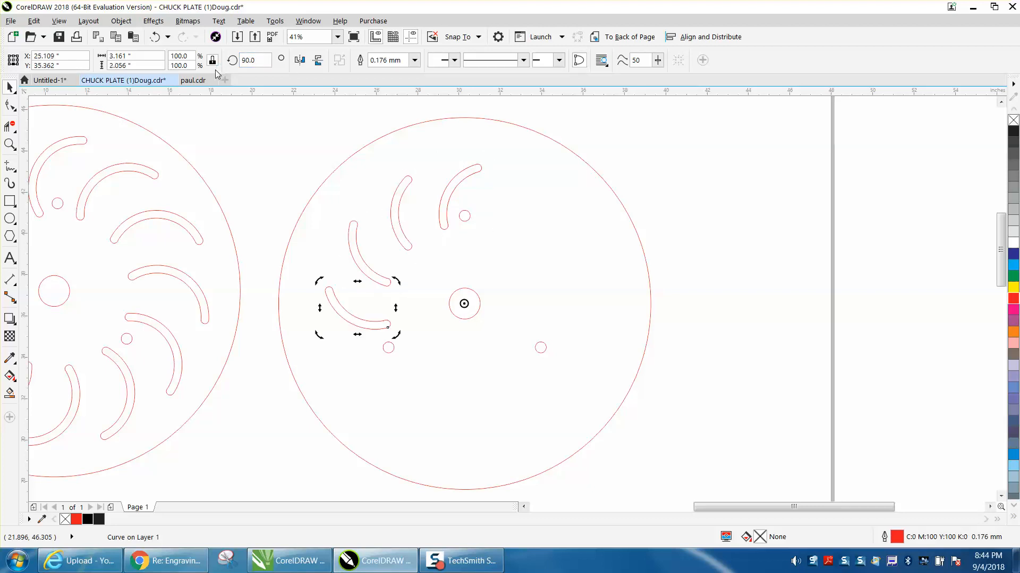
key("Return")
key("Return")
key("Return")
key("Return")
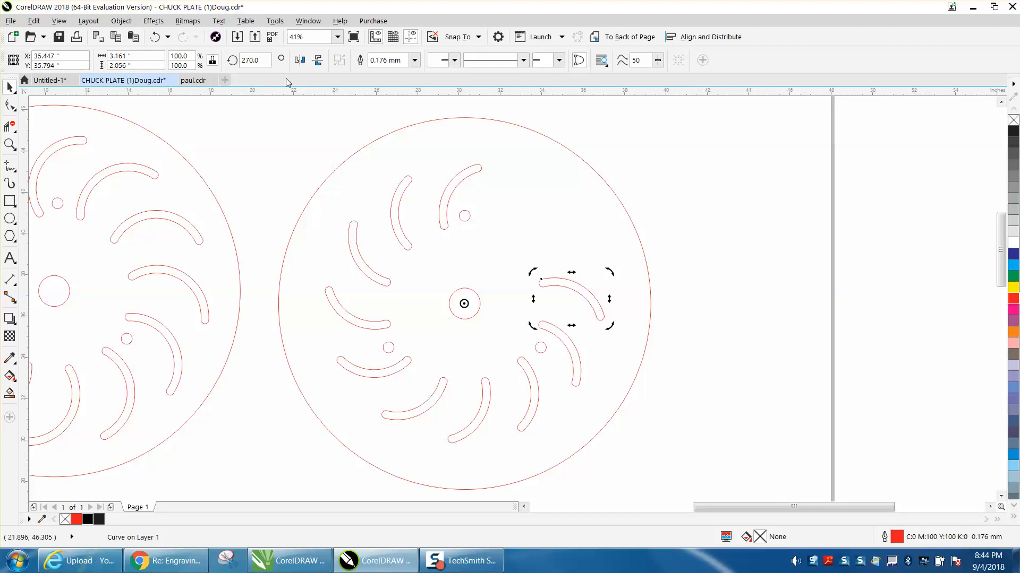
Undo the last rotated copy, then repeat the 30° rotated copies until the ring of slots is complete.
left_click(159, 37)
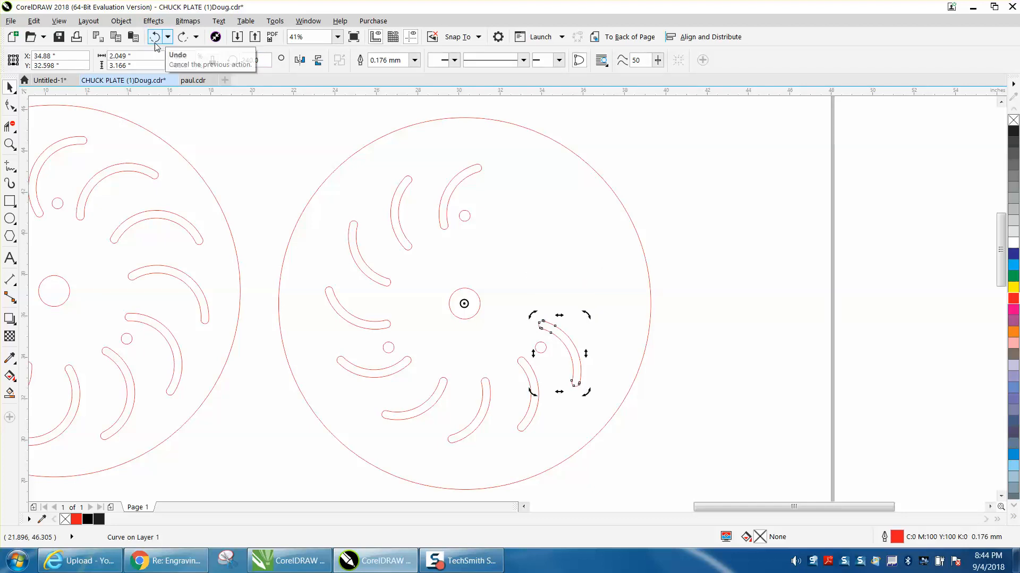
left_click(154, 40)
key("ctrl+r")
key("ctrl+r")
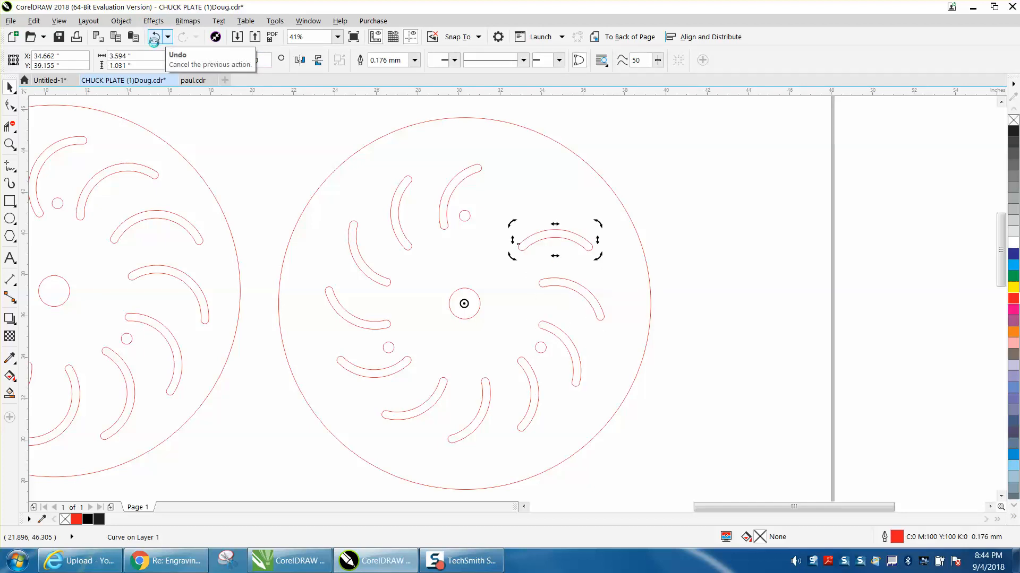
left_click(658, 289)
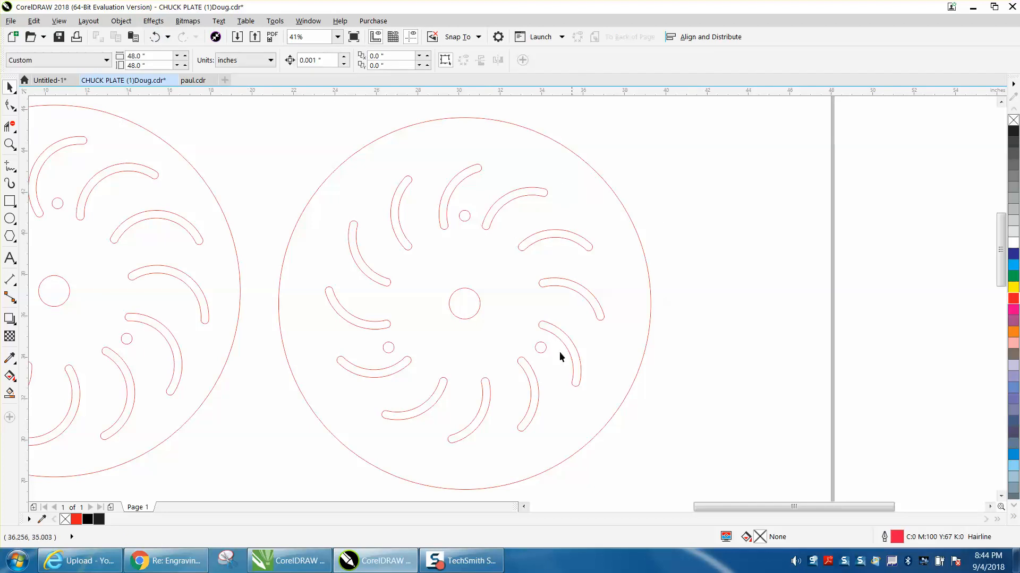
Group the disc's three small holes.
left_click(465, 220)
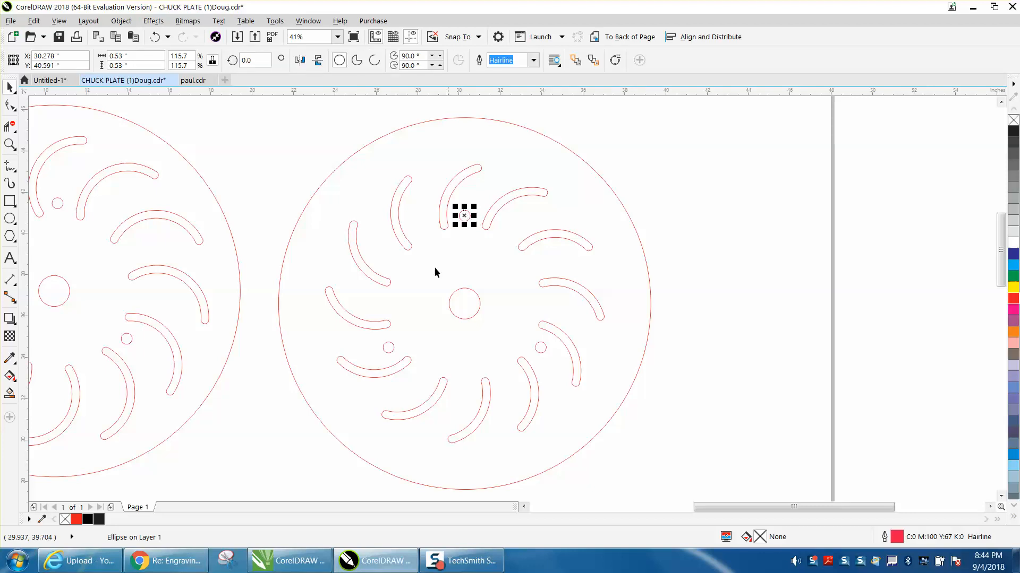
left_click(390, 349, "shift")
left_click(538, 351, "shift")
left_click(122, 21)
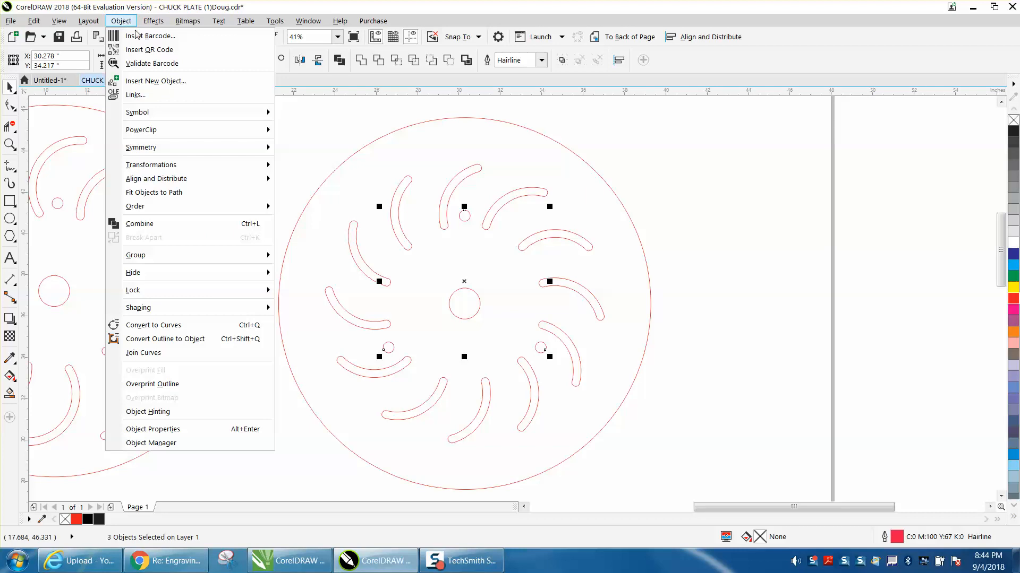
mouse_move(201, 257)
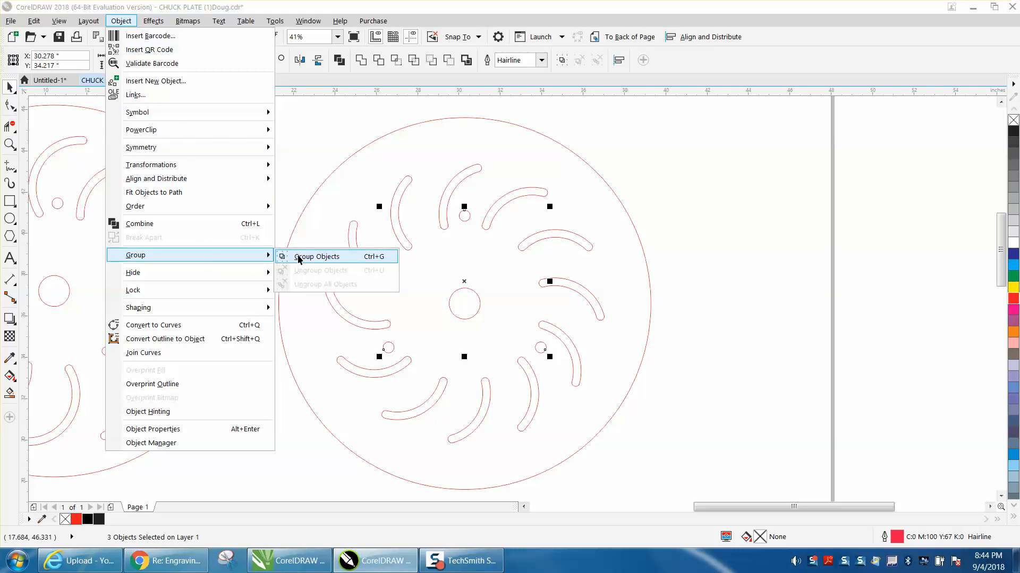
left_click(299, 258)
Rotate the group of small holes slightly clockwise to 359.478° and check the upper hole's clearance between the slots.
left_click(463, 279)
left_click_drag(552, 207, 555, 205)
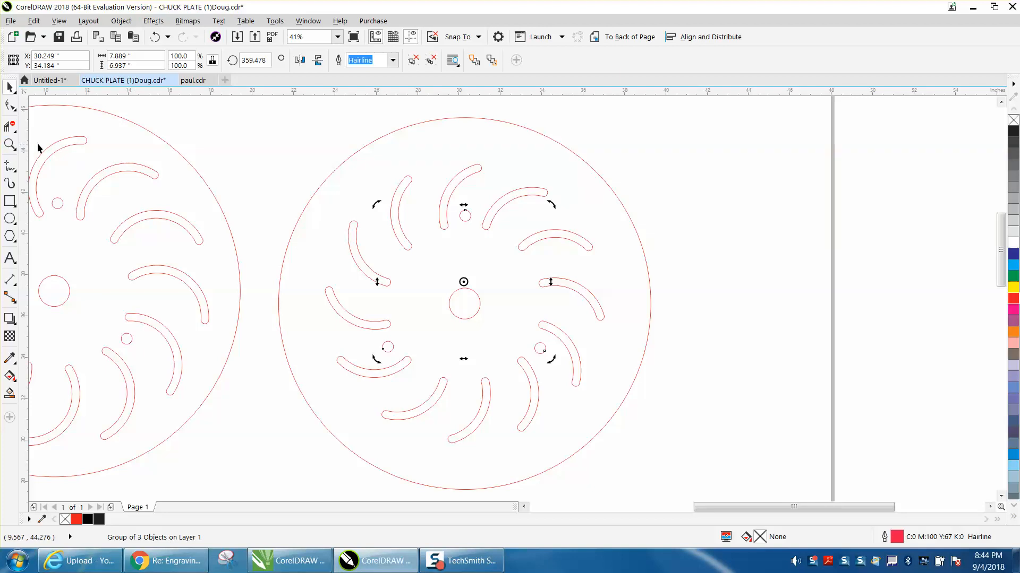
left_click(10, 144)
left_click_drag(430, 180, 548, 253)
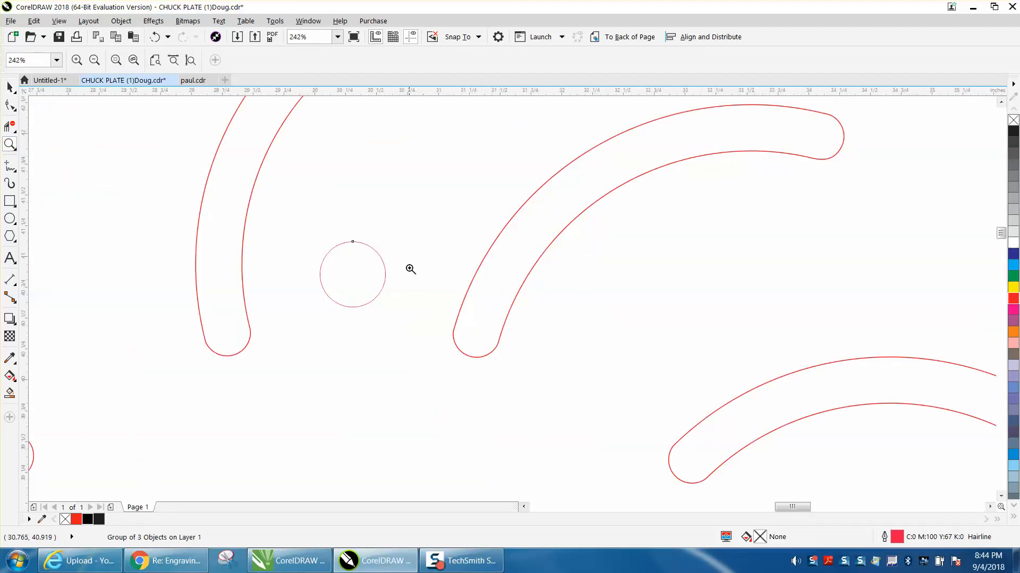
scroll(403, 273, "down", 1)
scroll(392, 275, "down", 2)
scroll(392, 275, "down", 1)
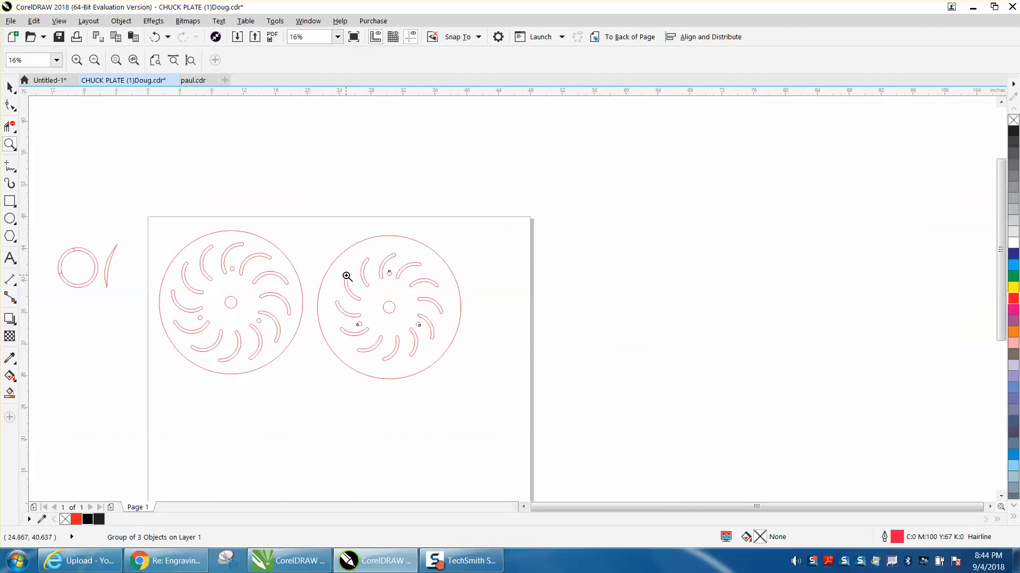
Draw a test circle about 0.233 inch across beside the upper-left slot and move it into the slot's upper end.
left_click_drag(353, 253, 391, 292)
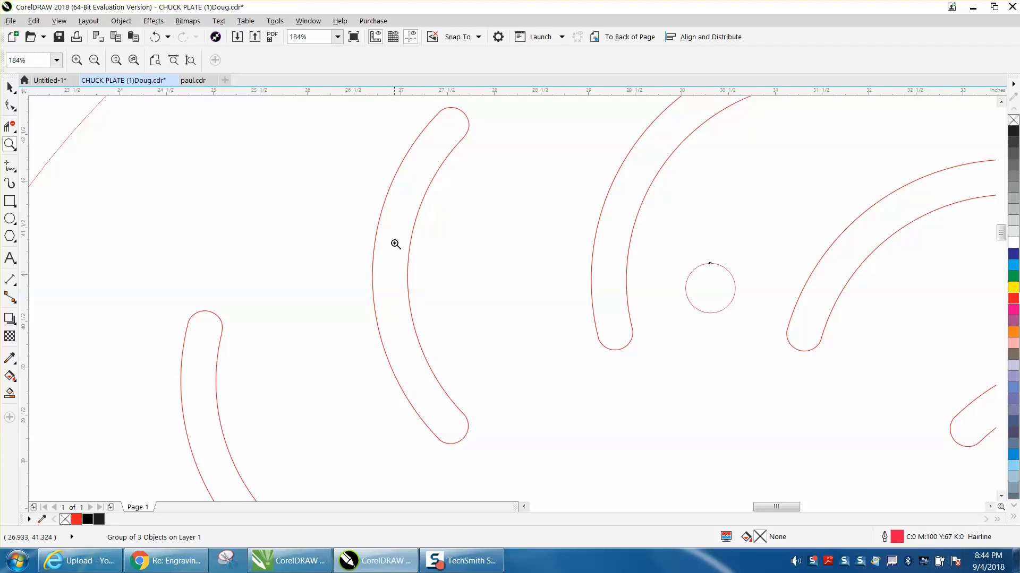
left_click(10, 218)
left_click_drag(356, 221, 367, 235)
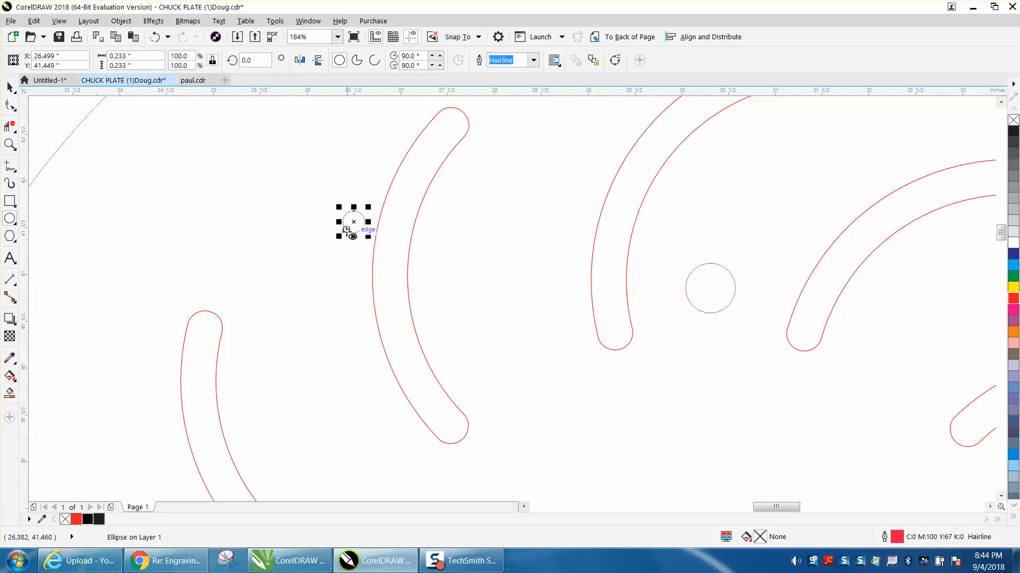
left_click(10, 87)
left_click_drag(354, 222, 439, 143)
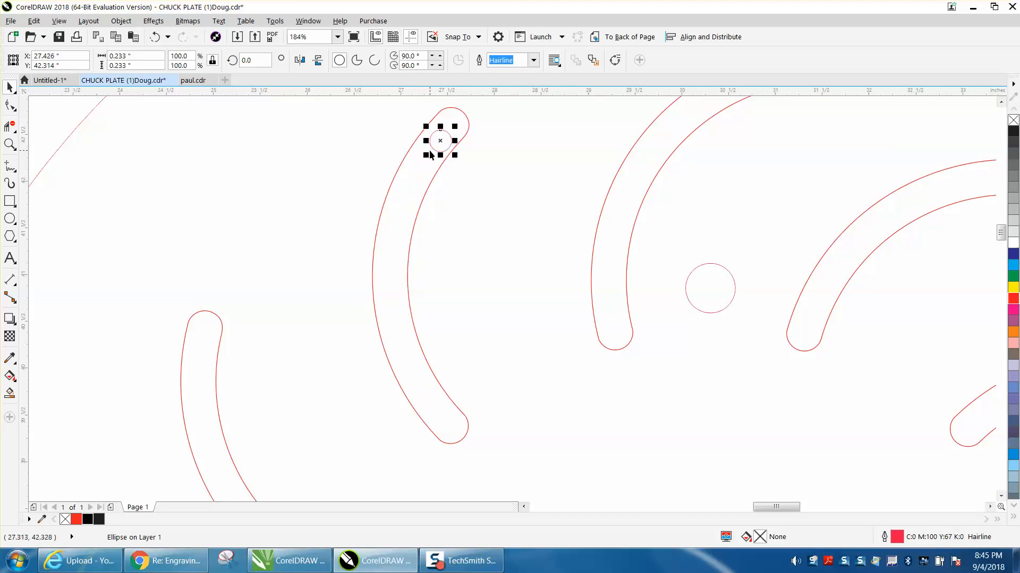
scroll(438, 154, "down", 2)
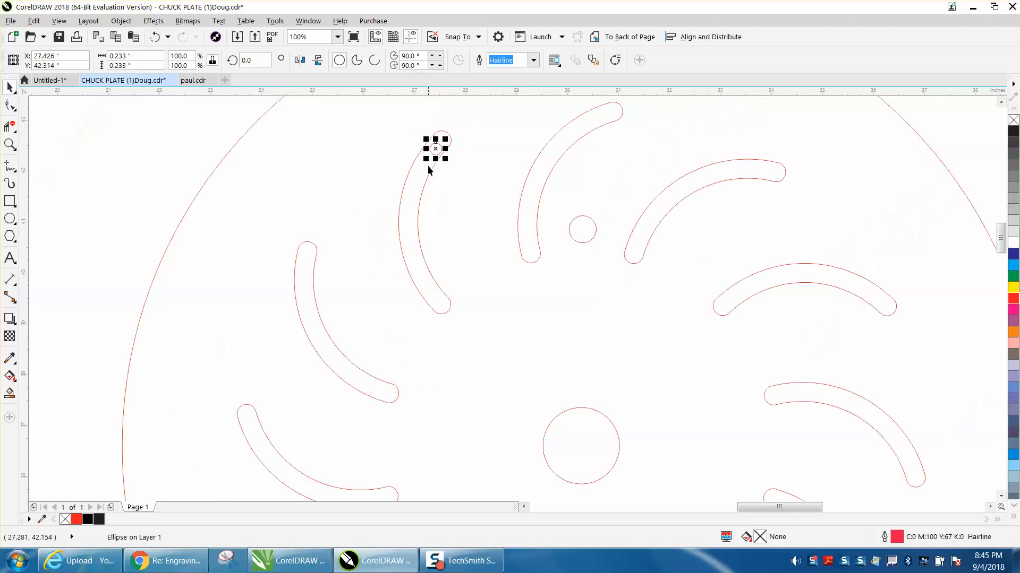
left_click(455, 215)
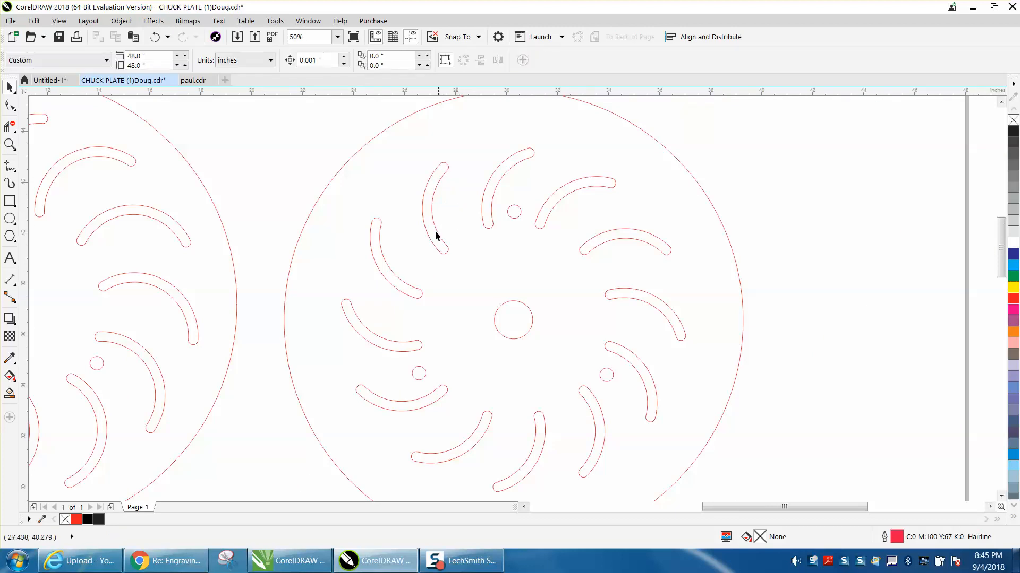
scroll(435, 232, "down", 1)
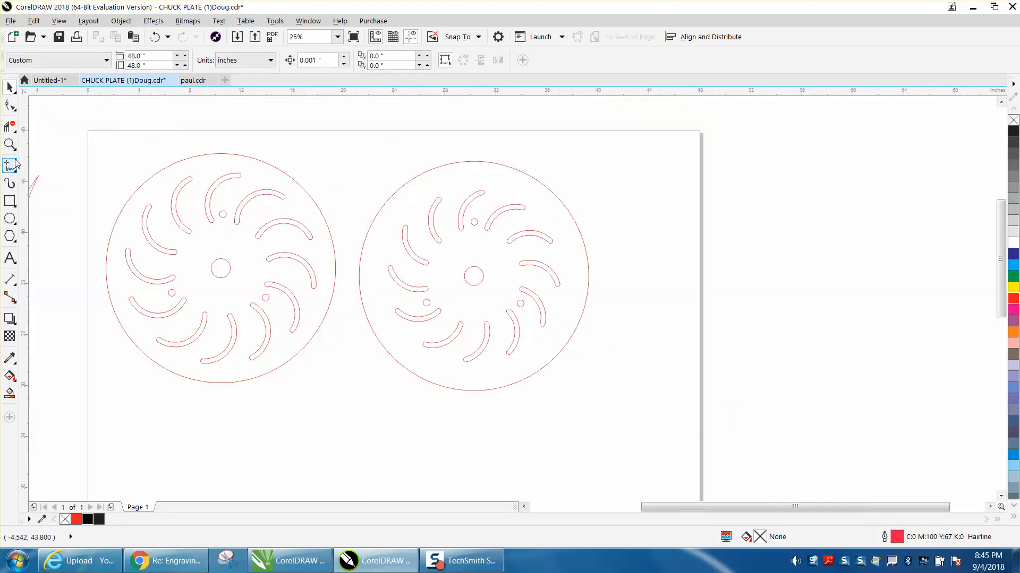
left_click(10, 144)
left_click_drag(345, 153, 655, 400)
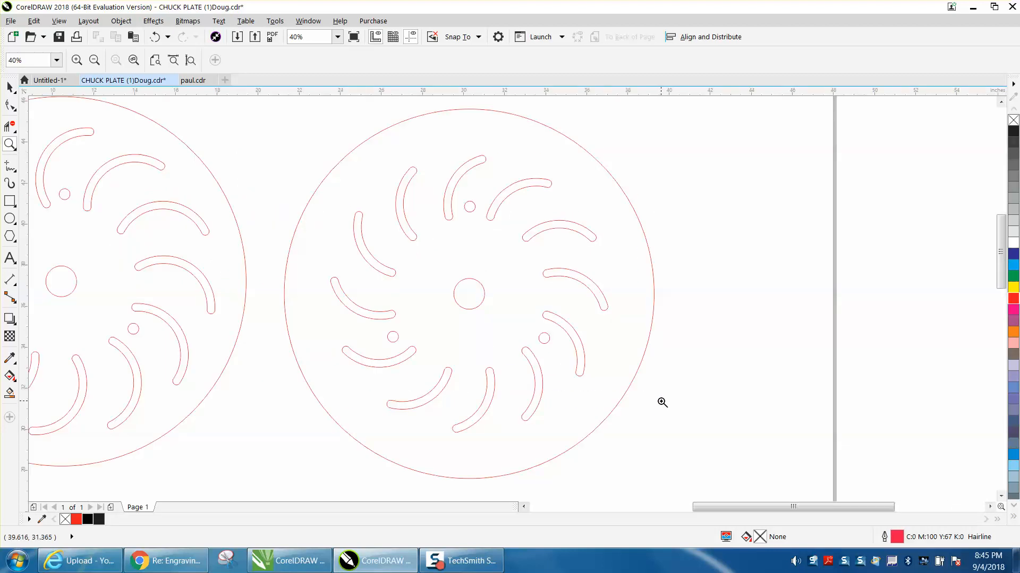